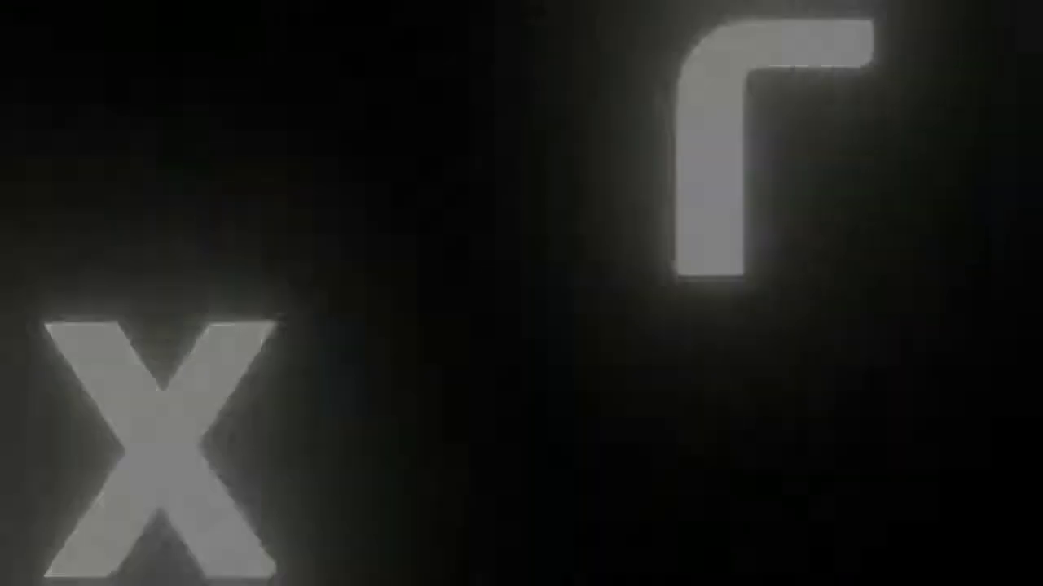
- Switch to Front Orthographic view so the SRT Hellcat blueprint fills the viewport
key(KP_1)
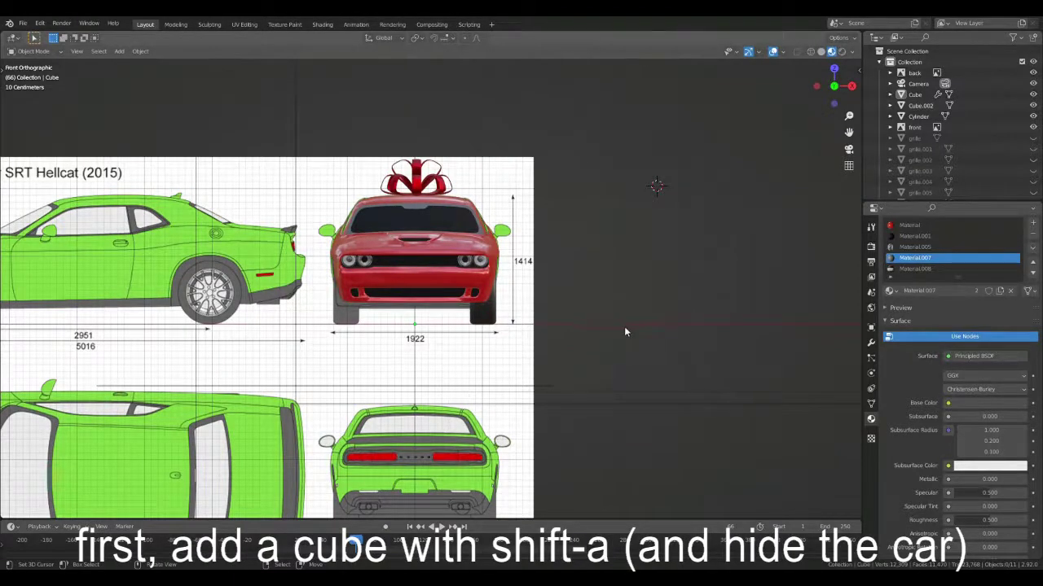
- Hide the car model and add a small cube to the scene
key(a)
key(h)
scroll(548, 274, up, 2)
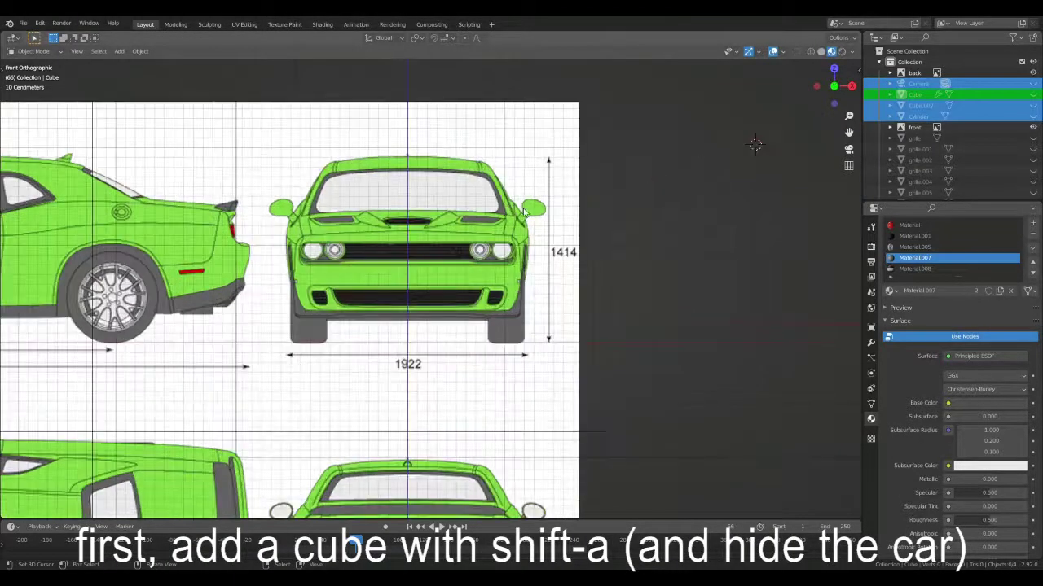
key(shift+a)
mouse_move(489, 128)
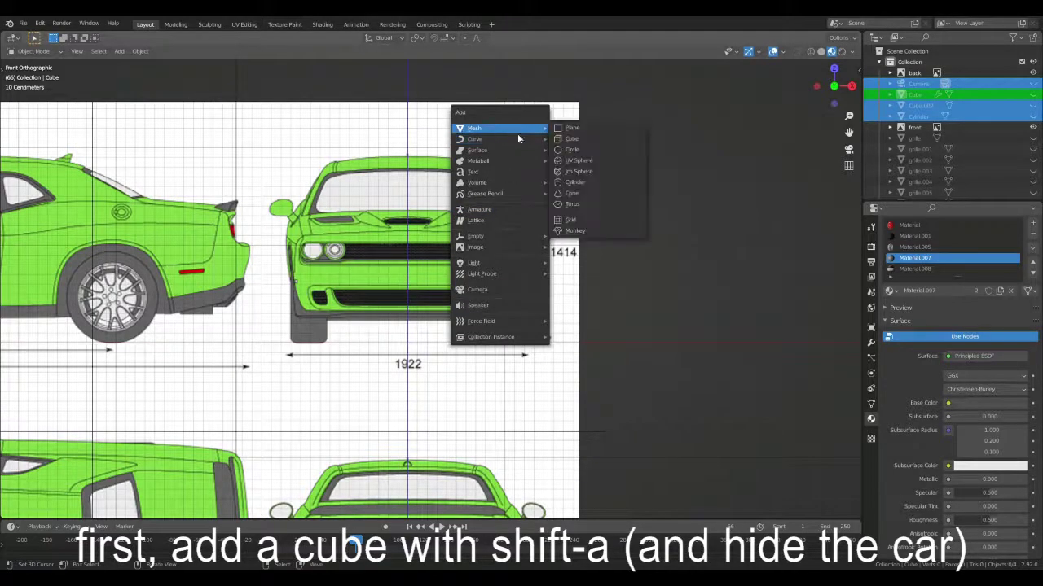
click(575, 143)
key(s)
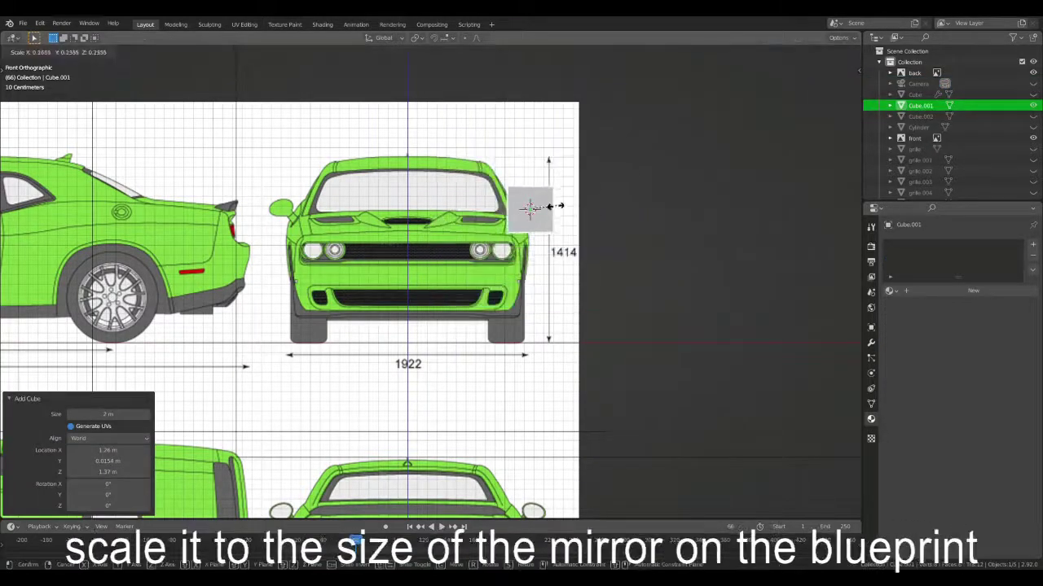
click(570, 268)
scroll(571, 268, up, 2)
scroll(570, 268, up, 2)
- Turn on X-ray and scale the cube to cover the side mirror on the blueprint
key(alt+z)
scroll(570, 261, up, 2)
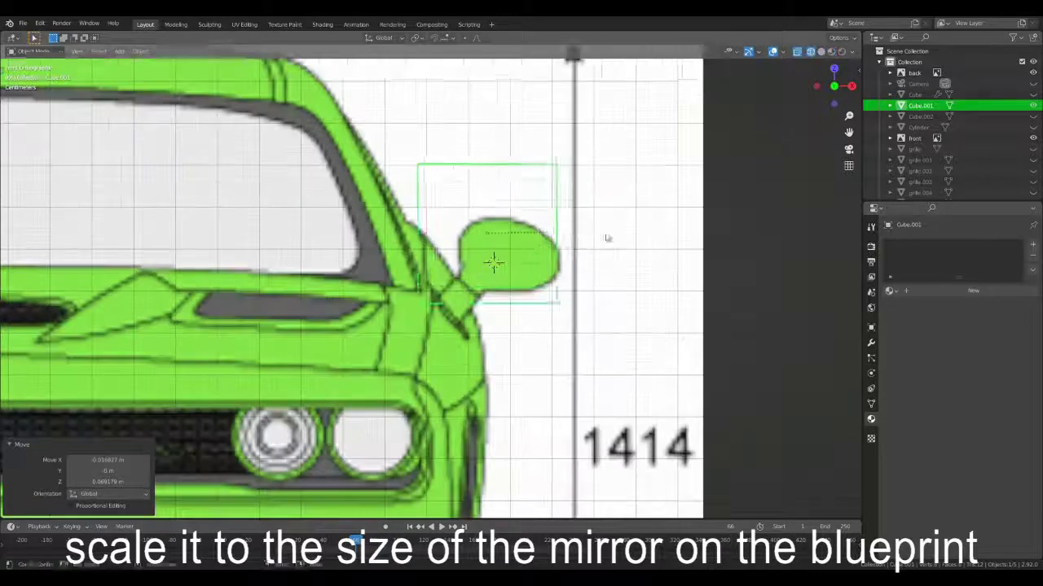
key(s)
click(602, 252)
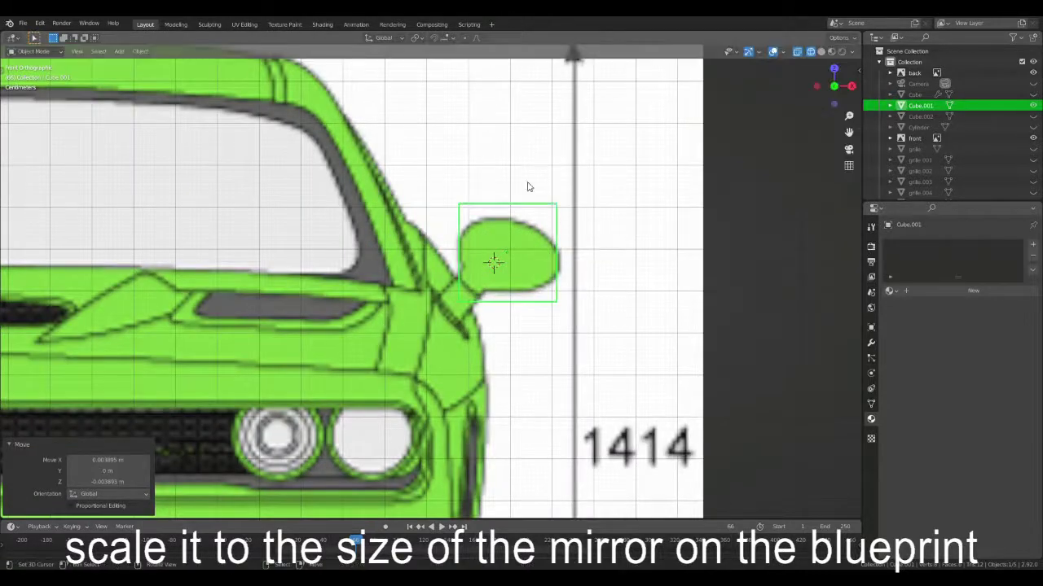
click(470, 197)
- In Edit Mode, move the cube's top and bottom edges to match the mirror's outline
key(Tab)
drag(435, 186, 619, 218)
drag(513, 179, 514, 196)
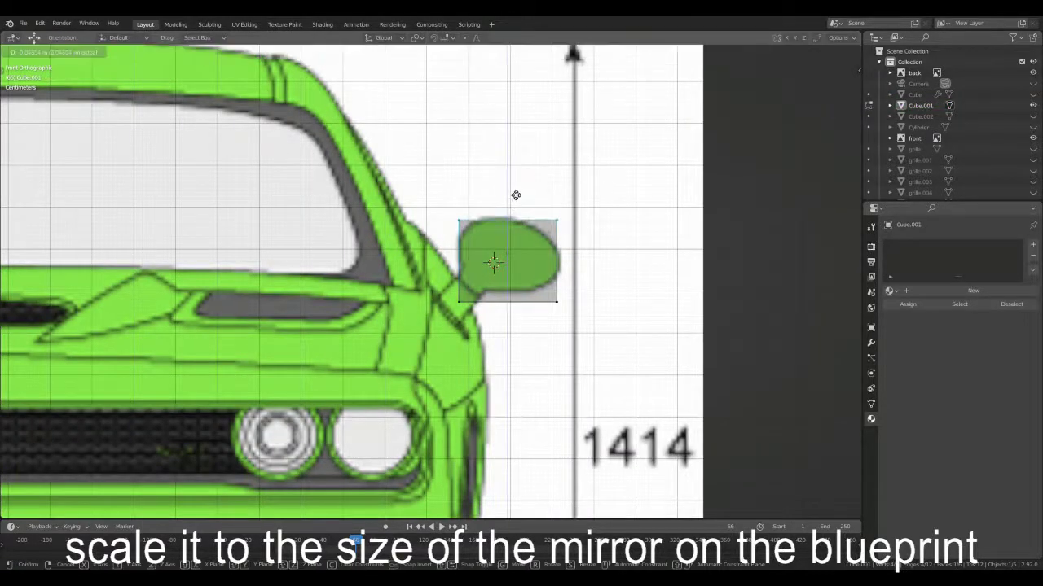
drag(444, 281, 600, 331)
drag(507, 277, 507, 265)
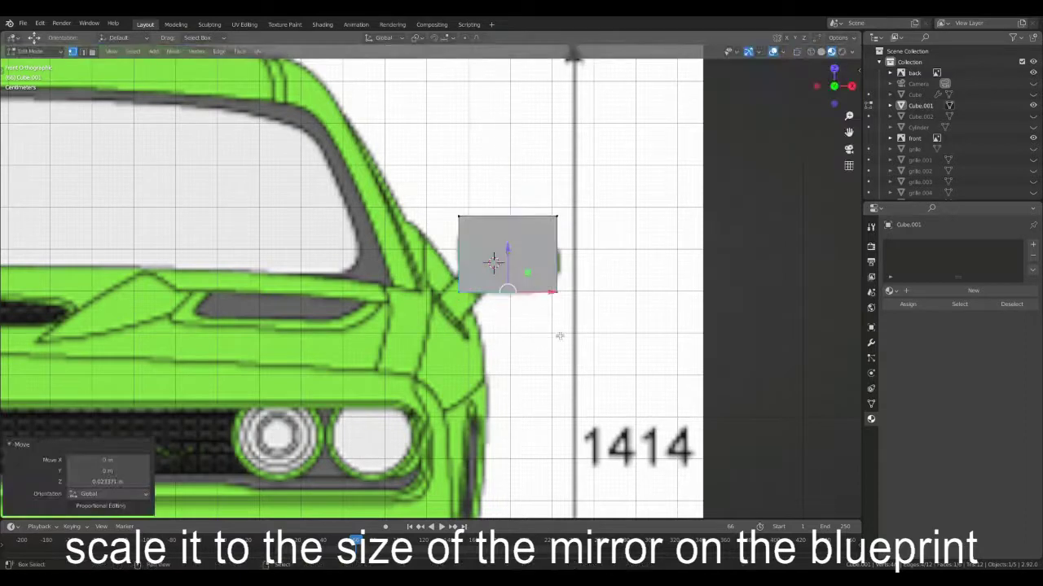
key(alt+z)
mouse_move(589, 313)
mouse_down()
mouse_move(591, 258)
mouse_move(601, 256)
mouse_up()
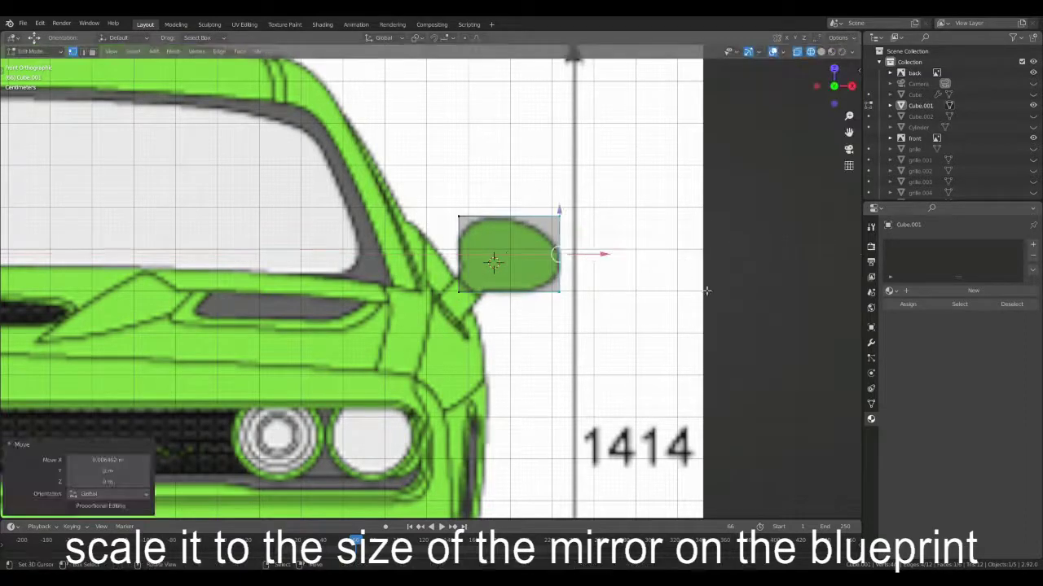
click(870, 342)
click(901, 245)
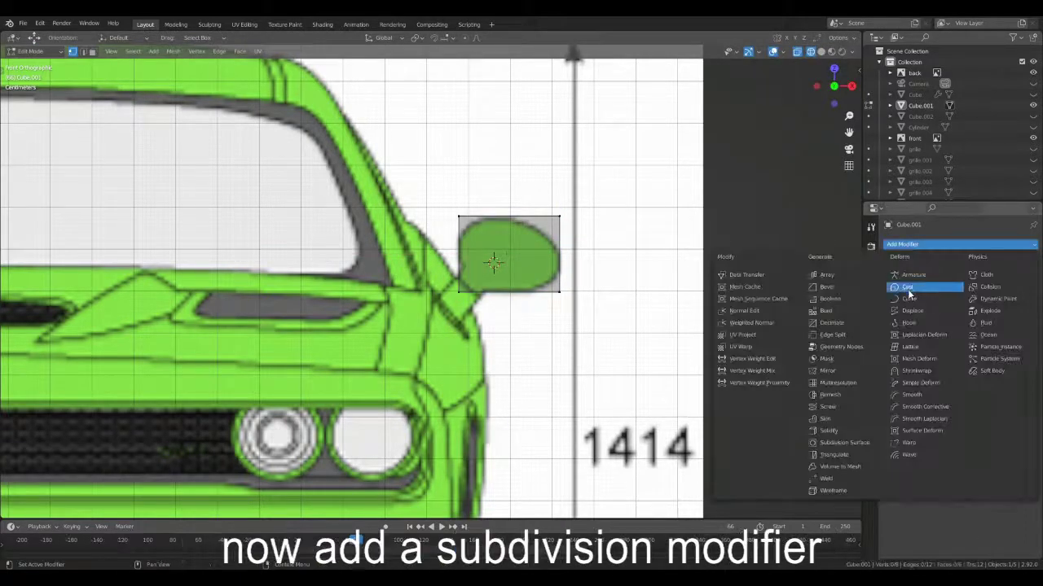
- Add a Subdivision Surface modifier and slide the right edge along X to the mirror outline
click(844, 442)
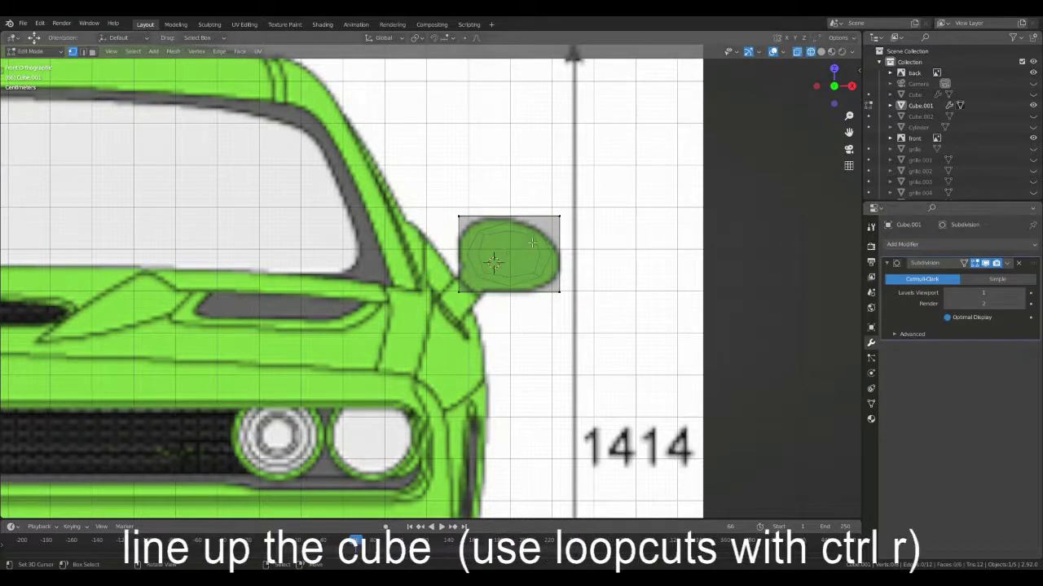
key(g)
key(x)
click(595, 256)
- Add a loop cut and, in wireframe shading, shift vertices horizontally to follow the rounded outline
key(ctrl+r)
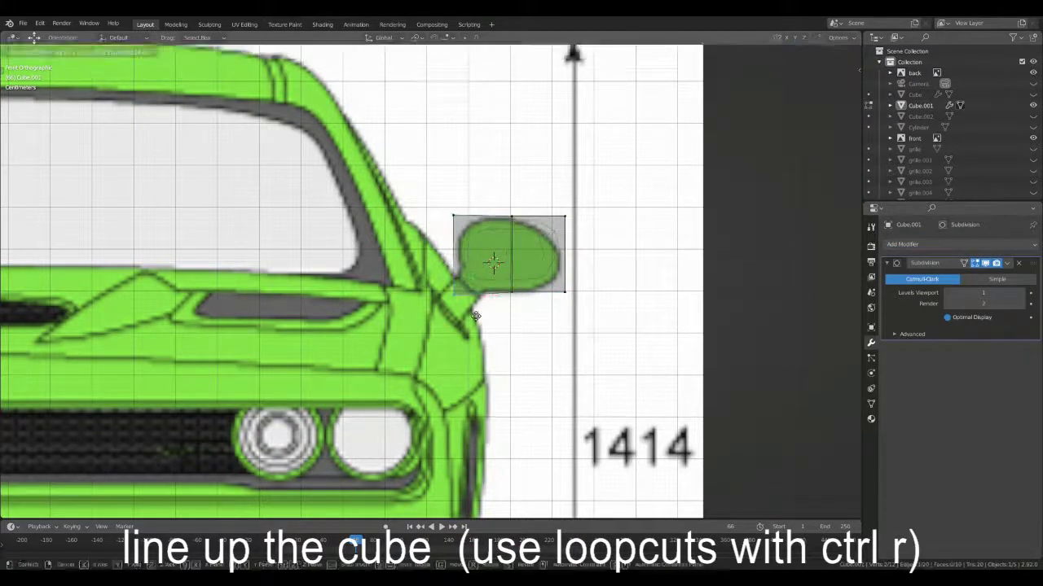
scroll(522, 277, down, 1)
key(z)
click(475, 281)
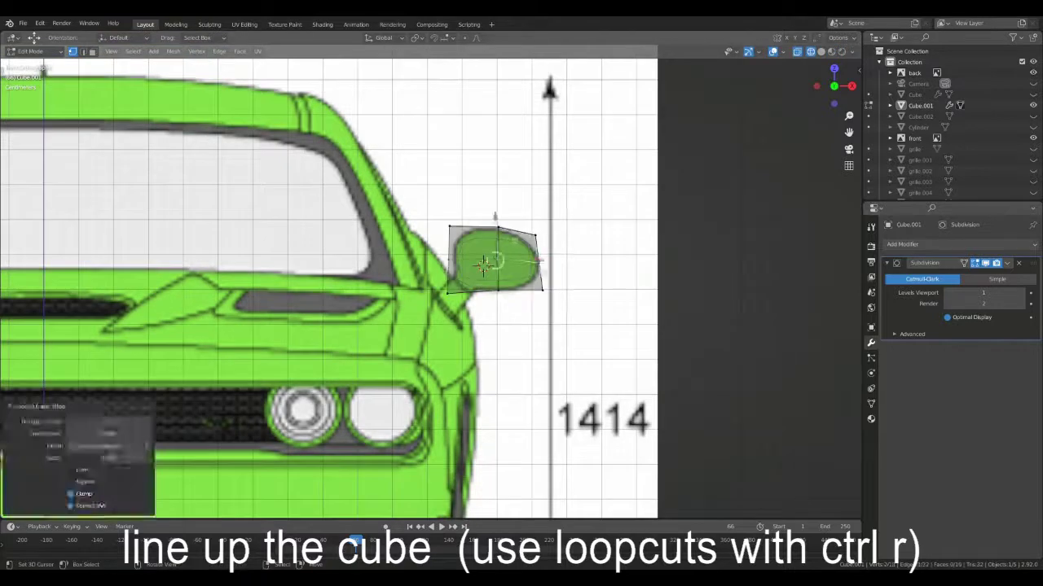
key(a)
key(alt+a)
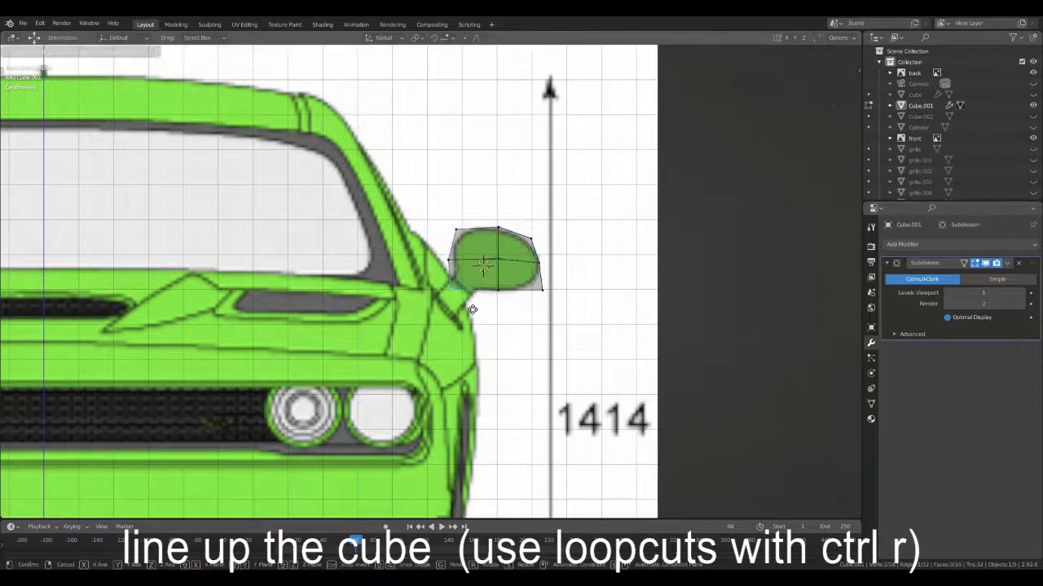
key(g)
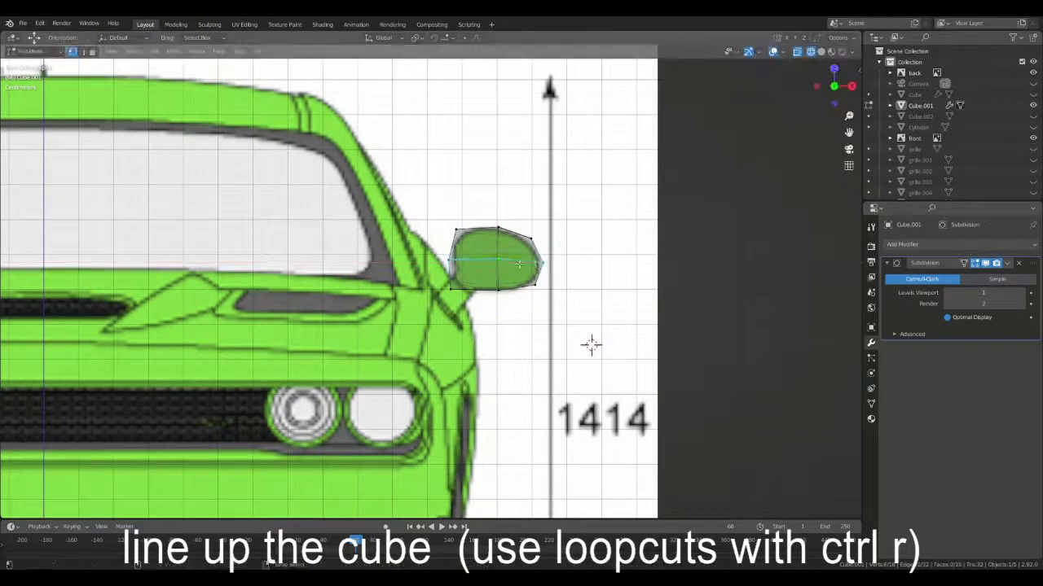
click(575, 272)
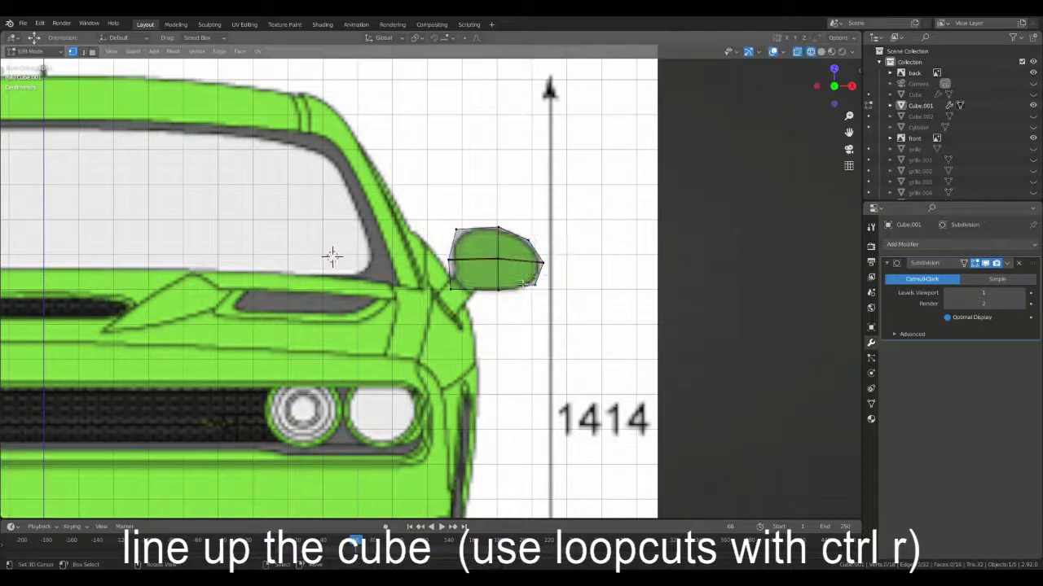
scroll(430, 285, down, 2)
key(KP_7)
- Rotate the mirror mesh in top view to line it up with the car's side
scroll(430, 431, up, 3)
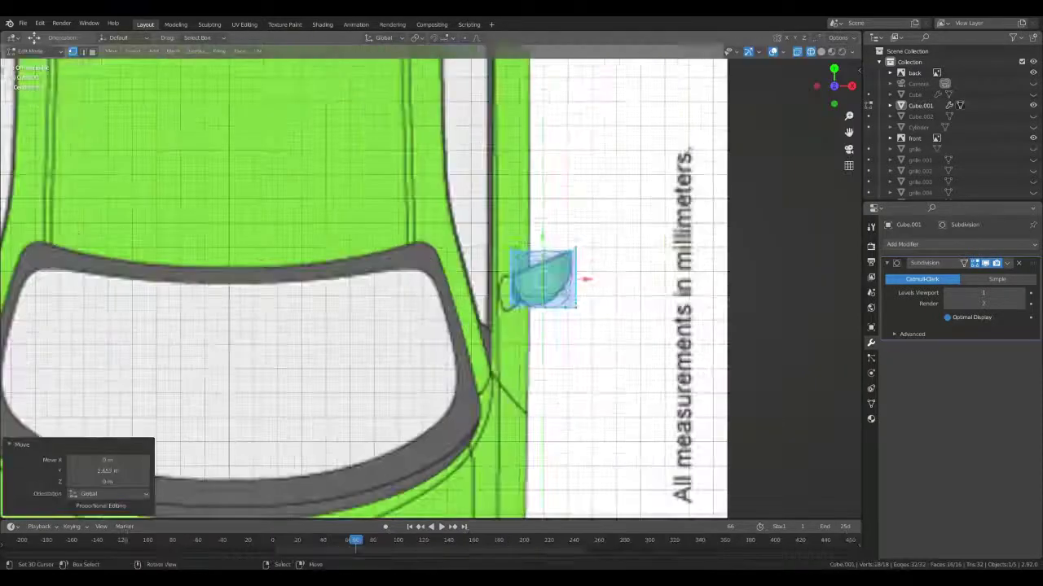
scroll(538, 281, up, 2)
key(r)
click(561, 340)
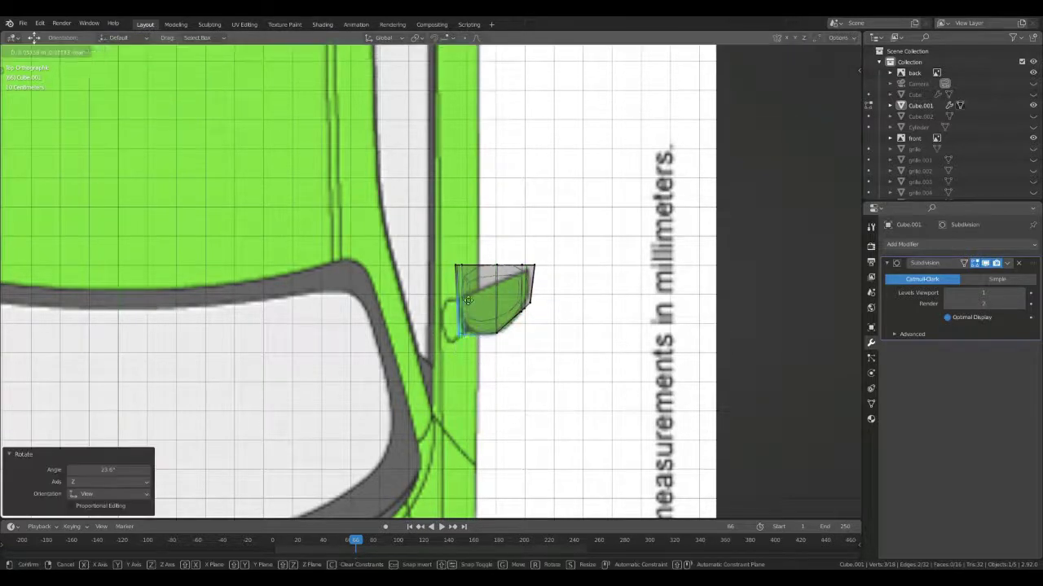
scroll(533, 323, up, 2)
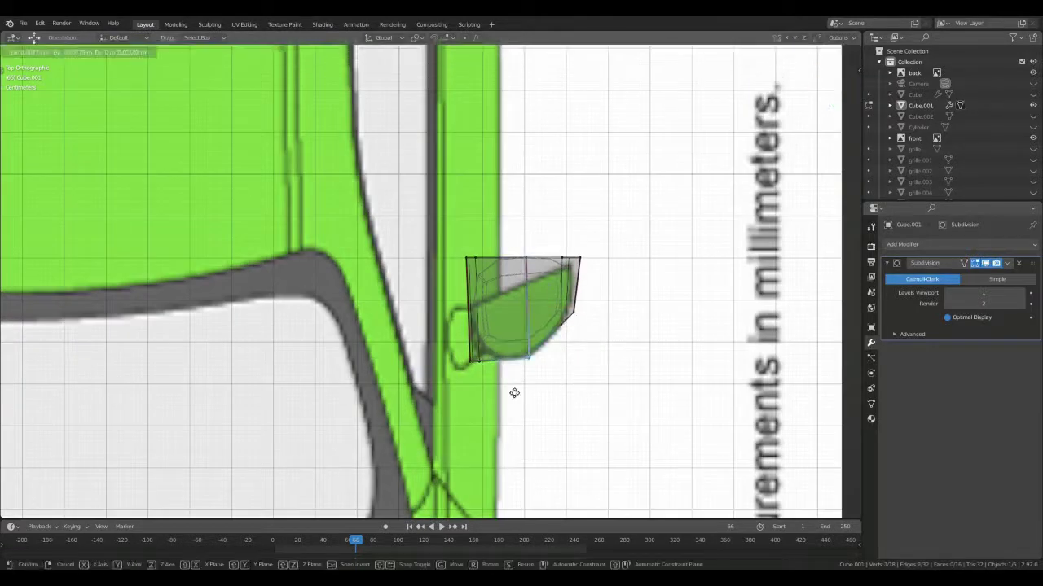
click(611, 280)
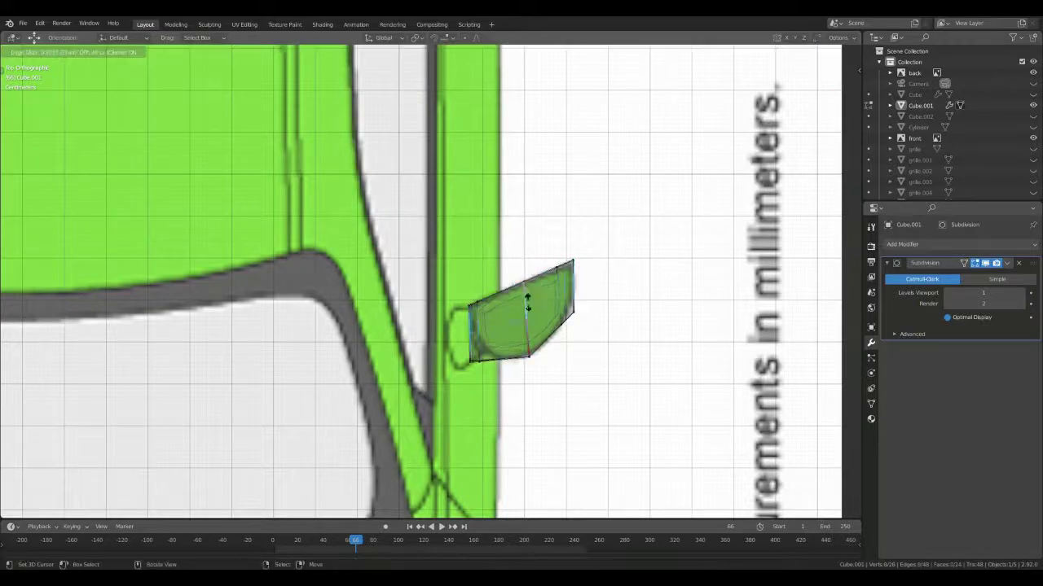
- Add a horizontal edge loop in front view and reposition the bottom edge loop
key(b)
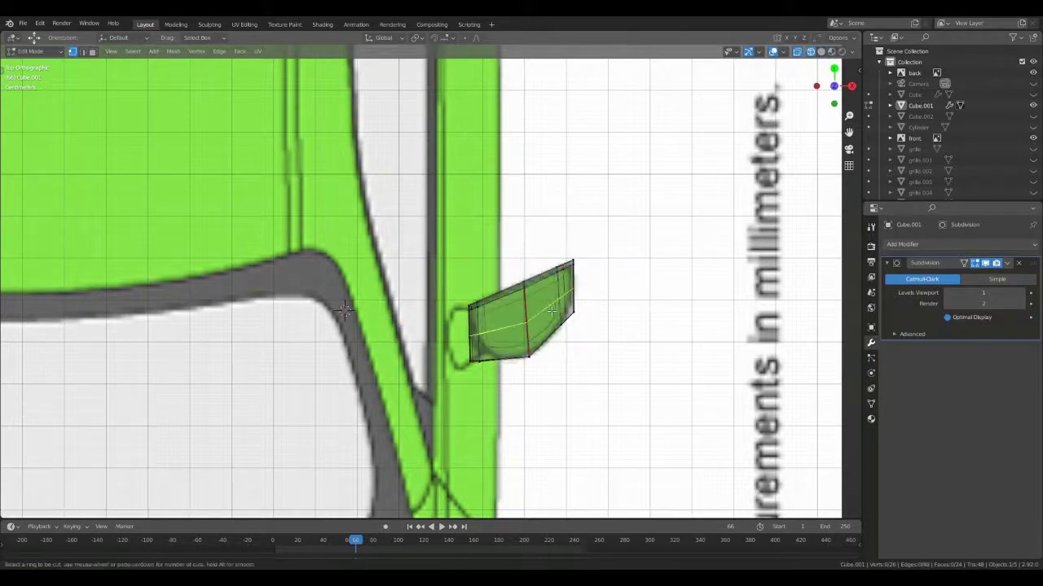
key(KP_1)
scroll(468, 350, up, 3)
click(469, 349)
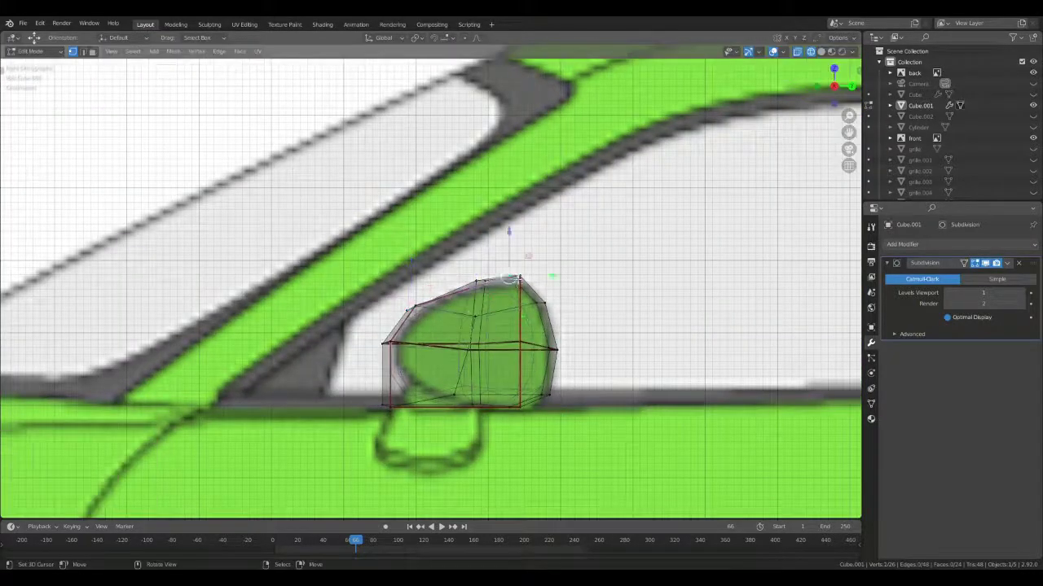
key(a)
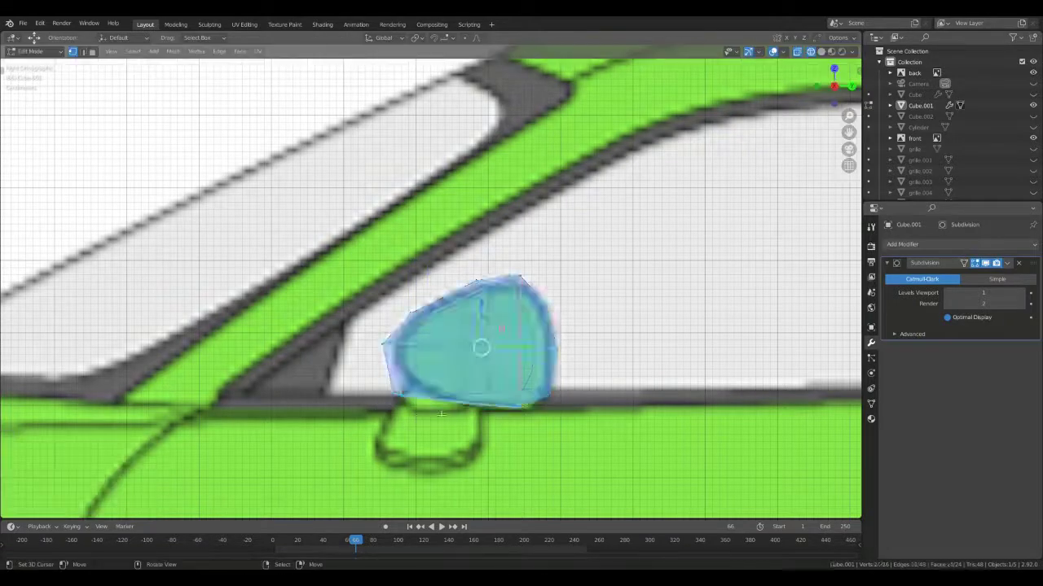
alt+click(441, 406)
key(g)
click(397, 418)
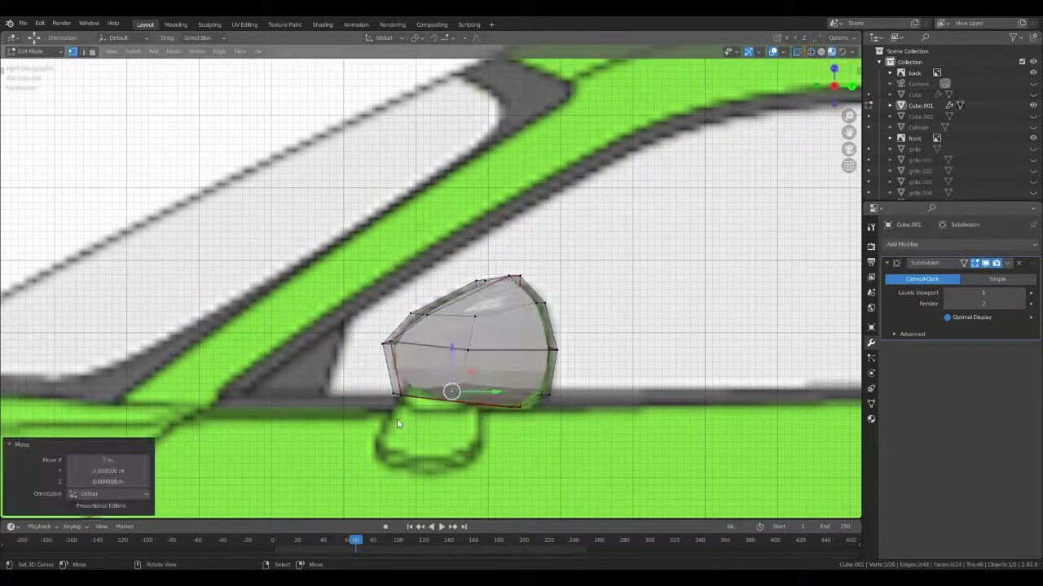
- Move the whole mirror mesh in top view so it sits just outside the door
key(a)
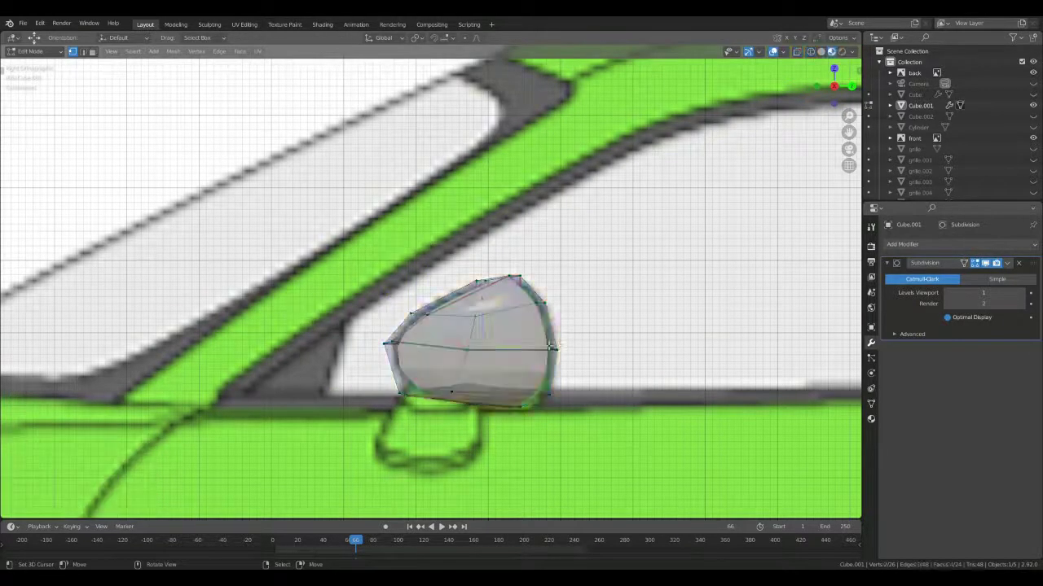
key(KP_7)
key(g)
click(529, 356)
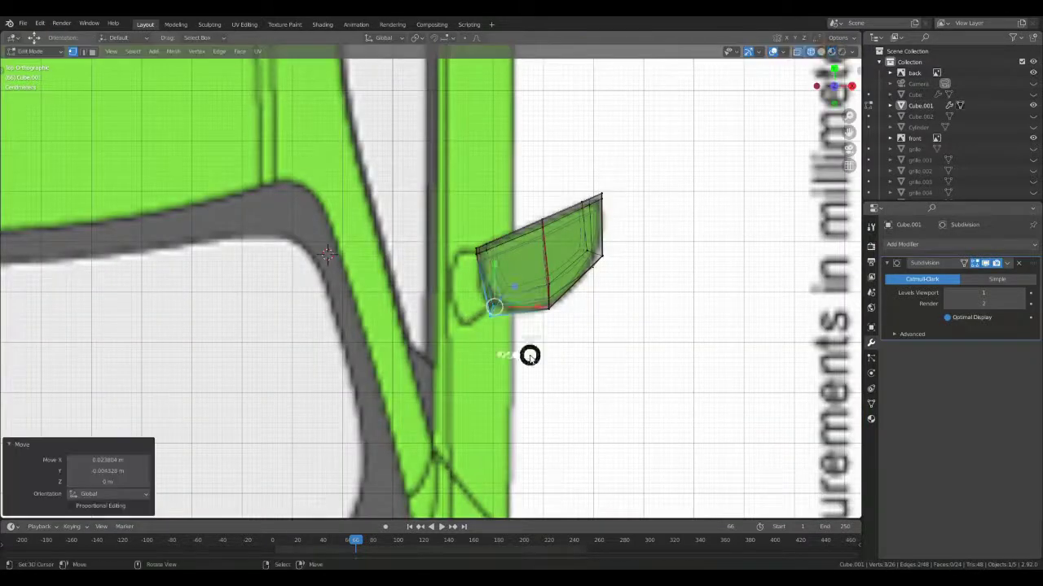
key(alt+z)
- Place a new edge loop across the mirror housing from the top view
key(KP_3)
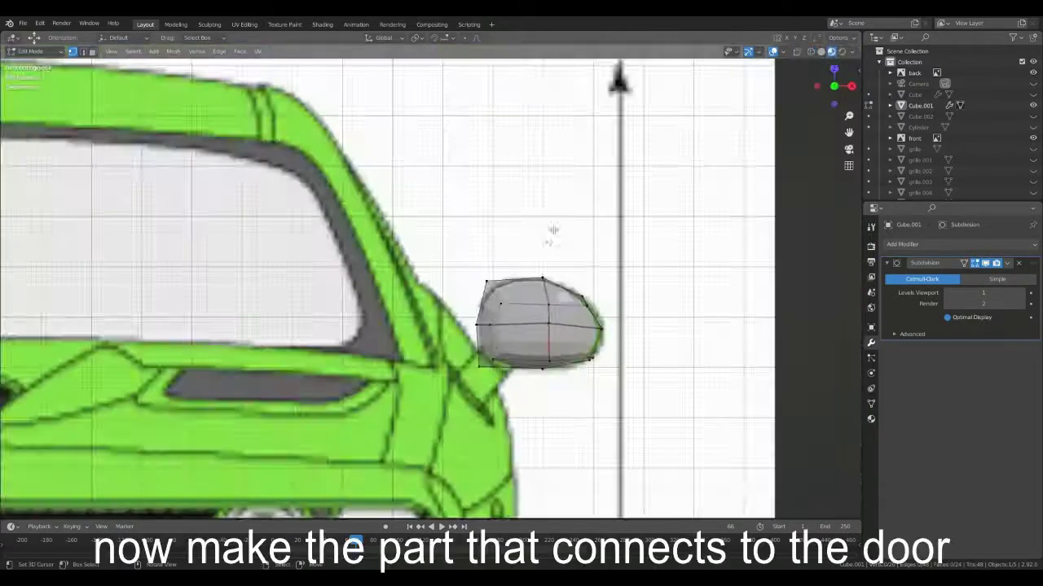
click(407, 288)
middle_drag(529, 366, 548, 375)
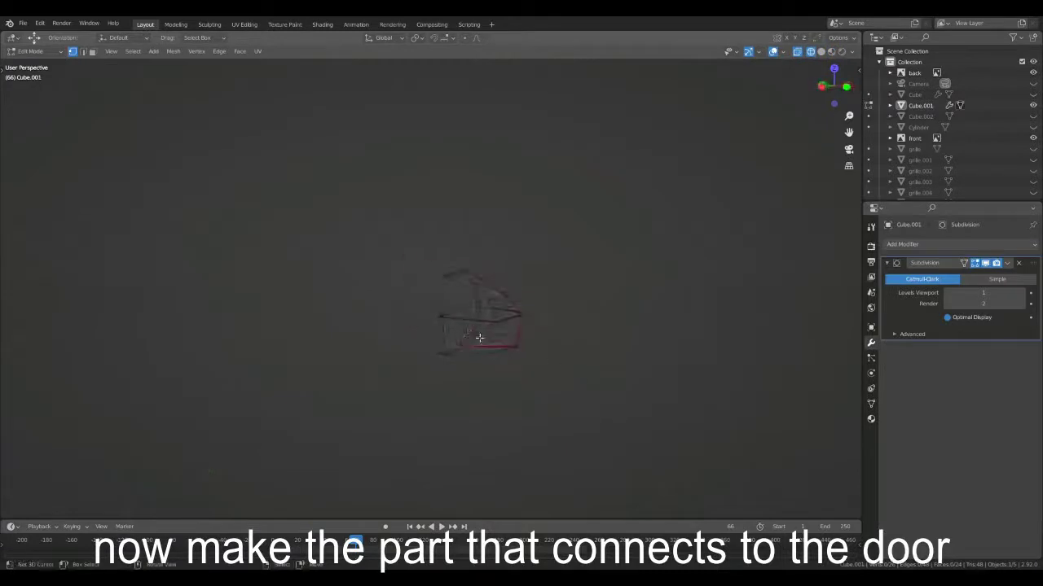
key(KP_7)
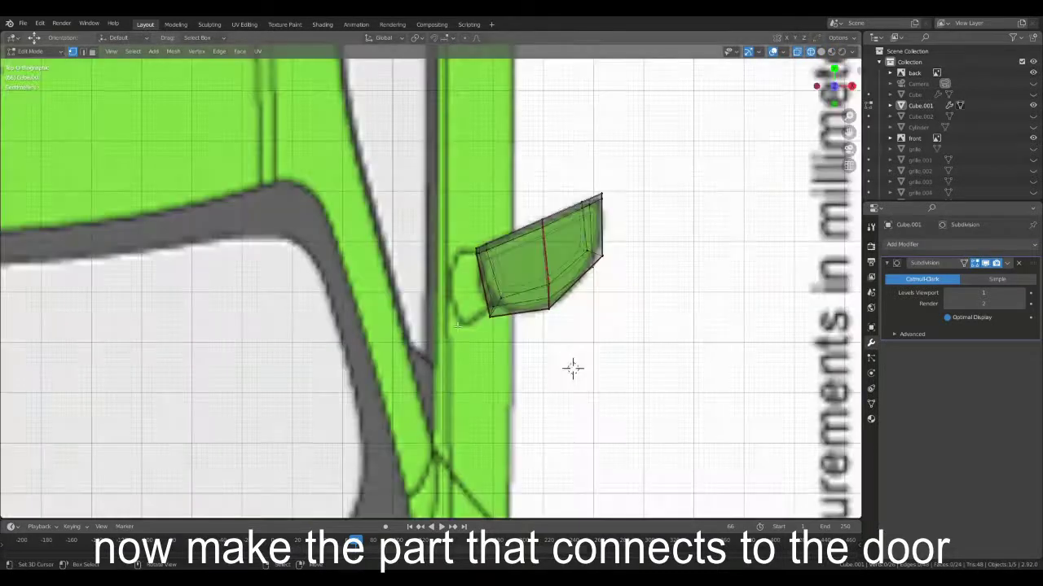
click(482, 285)
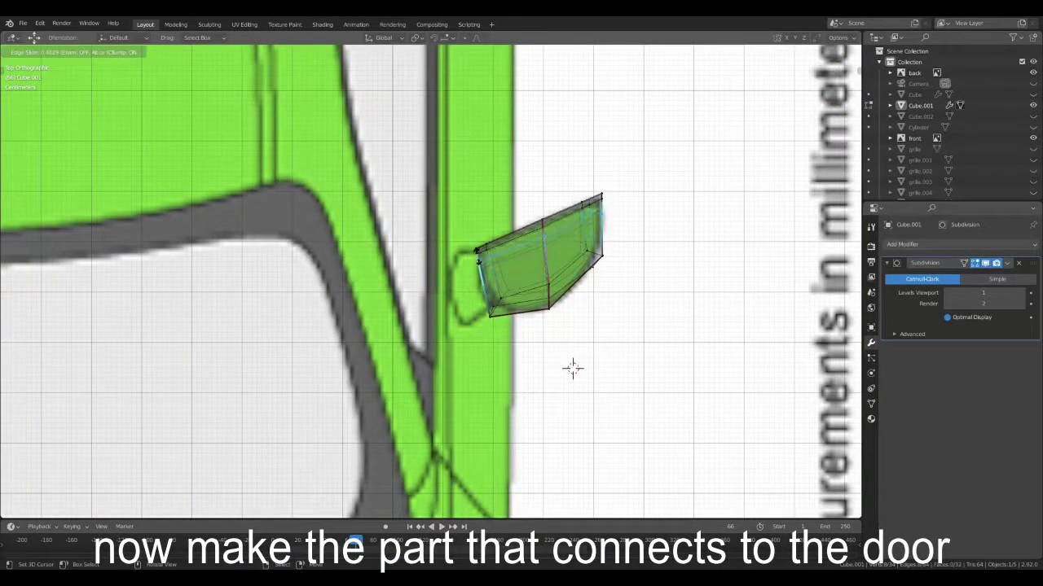
click(572, 368)
middle_drag(571, 367, 497, 268)
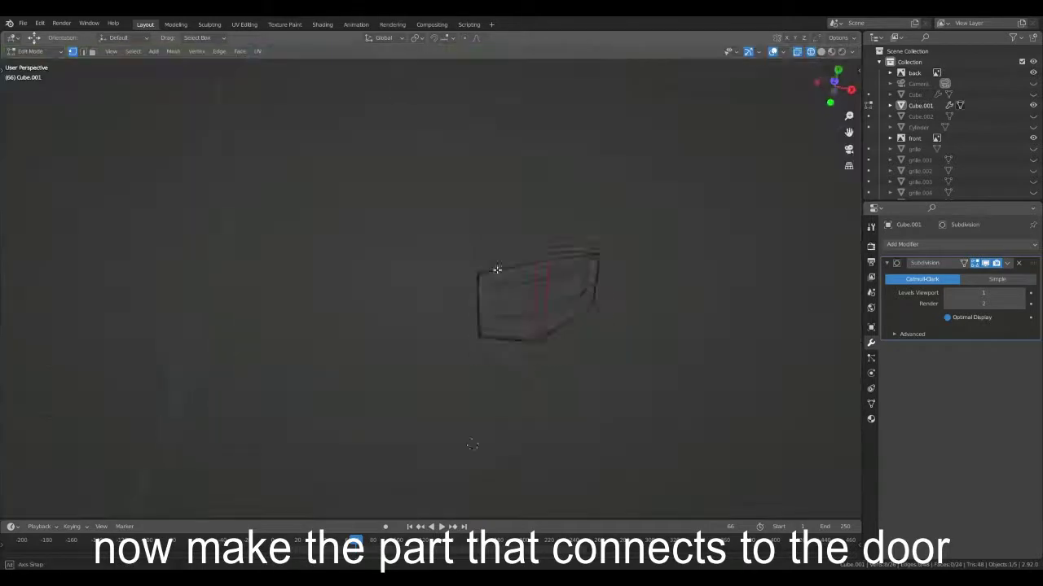
key(KP_7)
middle_drag(449, 356, 424, 317)
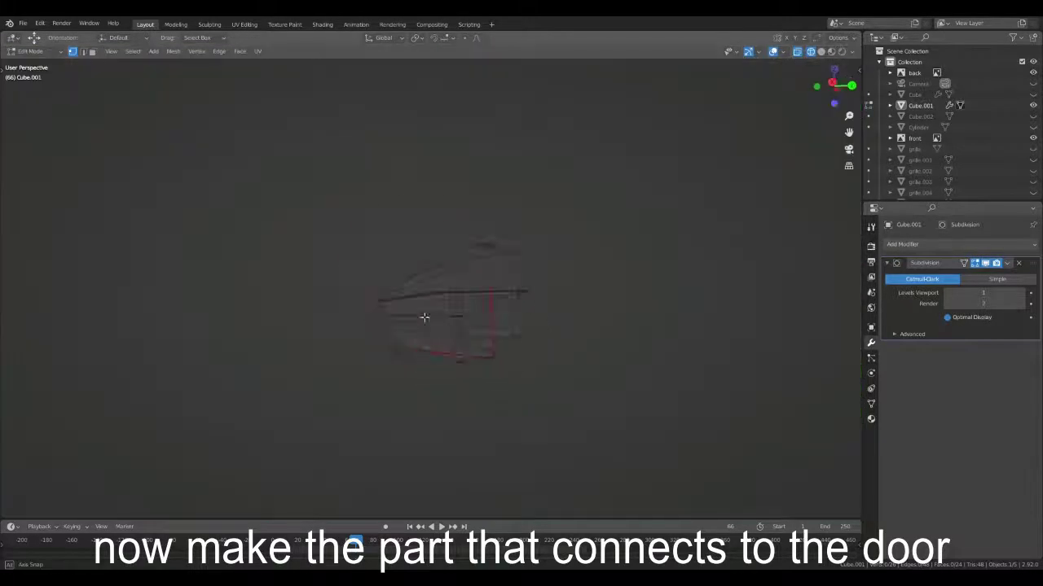
- Add another loop cut and move it in front view to round out the outline
key(ctrl+r)
click(421, 302)
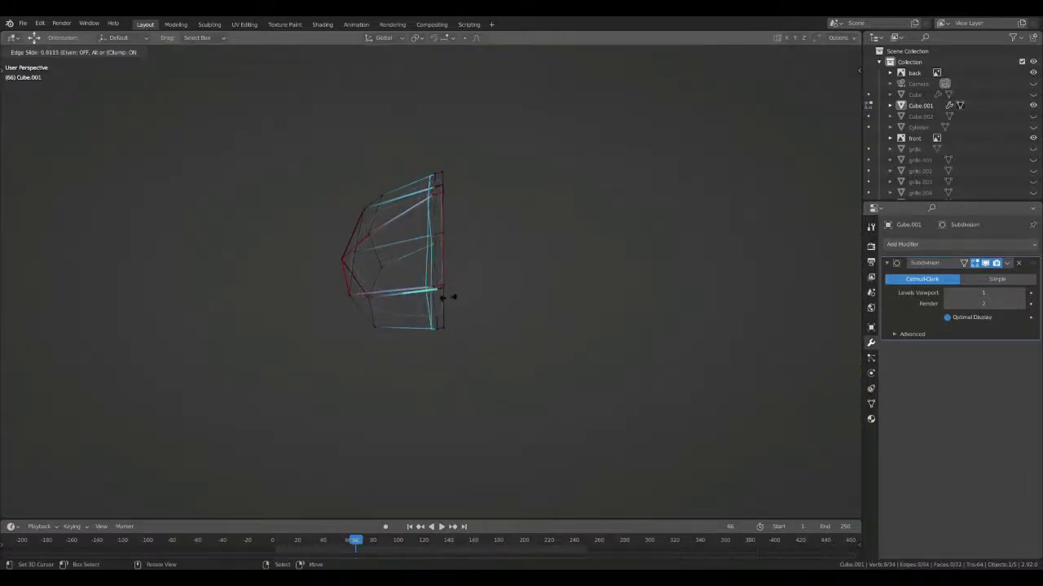
click(446, 297)
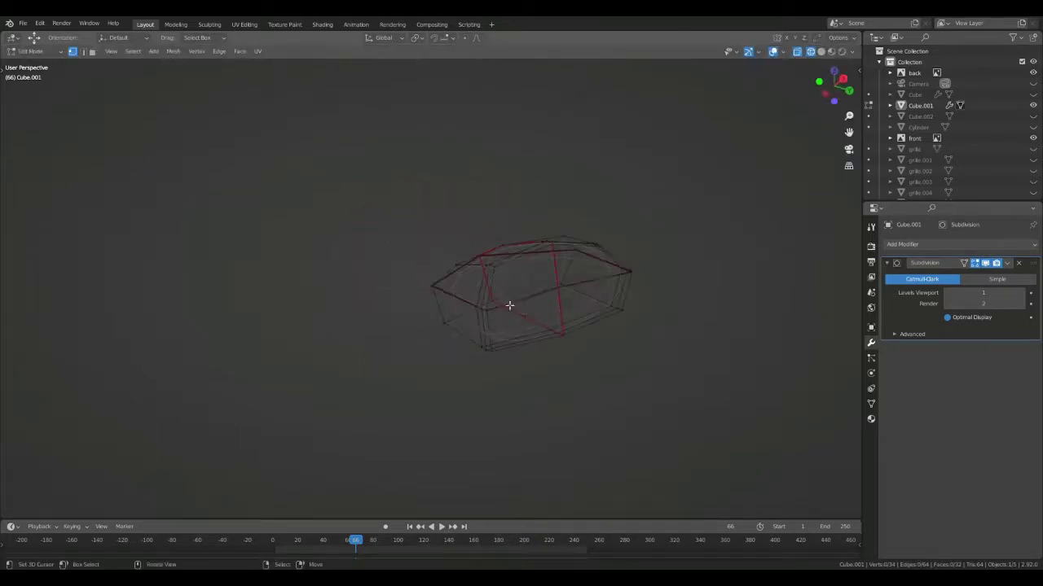
key(KP_1)
key(g)
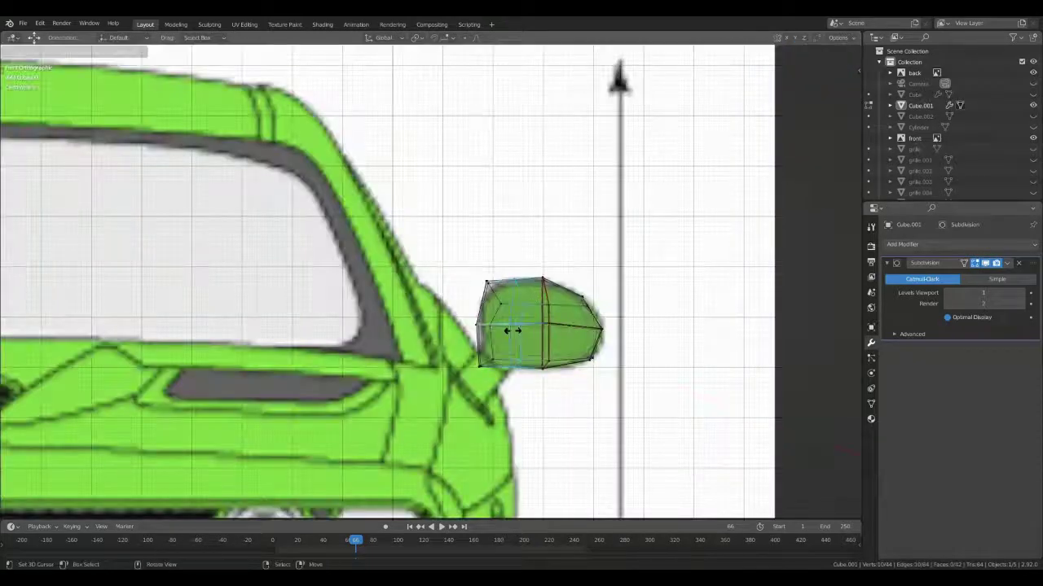
click(529, 361)
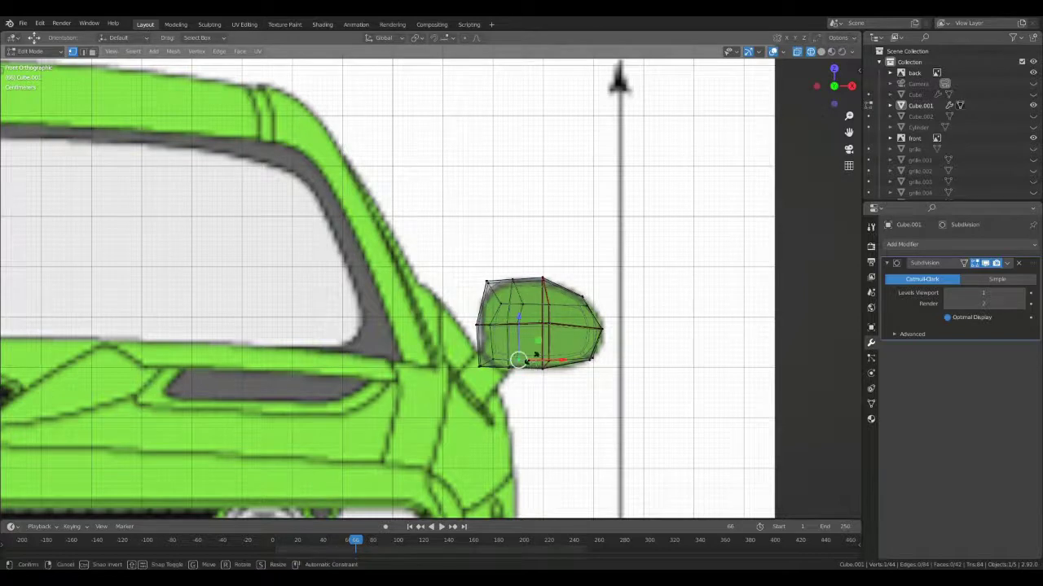
- Box-select housing vertices and slide them sideways to fill out the rounded form
key(alt+a)
key(b)
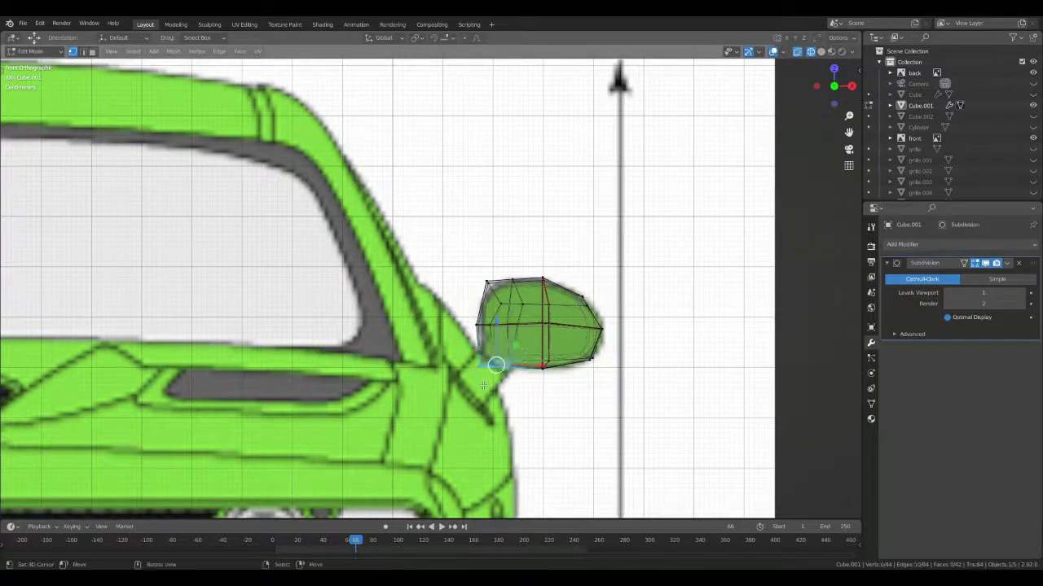
middle_drag(484, 386, 533, 359)
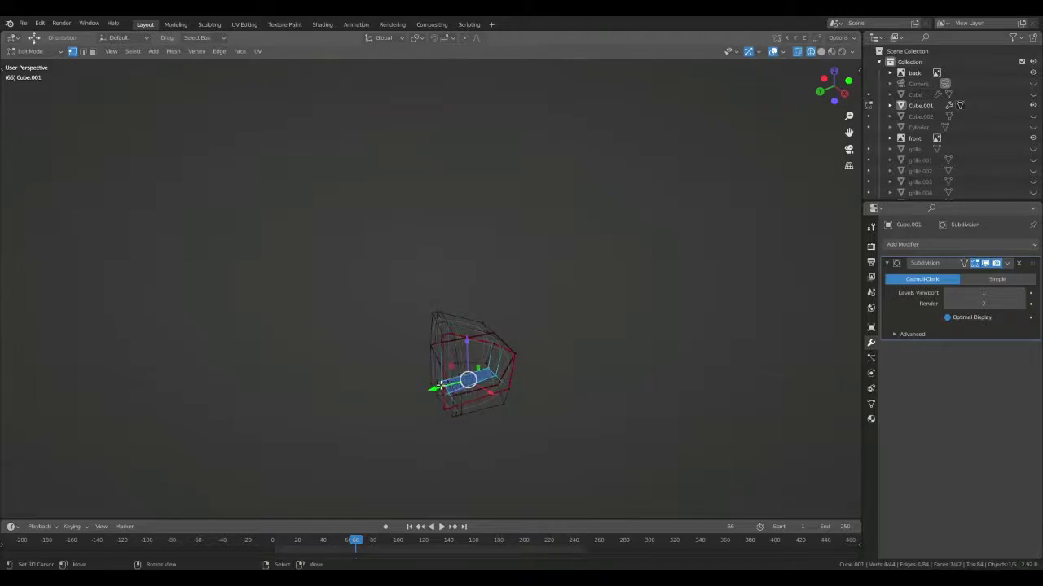
alt+middle_drag(379, 416, 494, 340)
scroll(532, 365, up, 2)
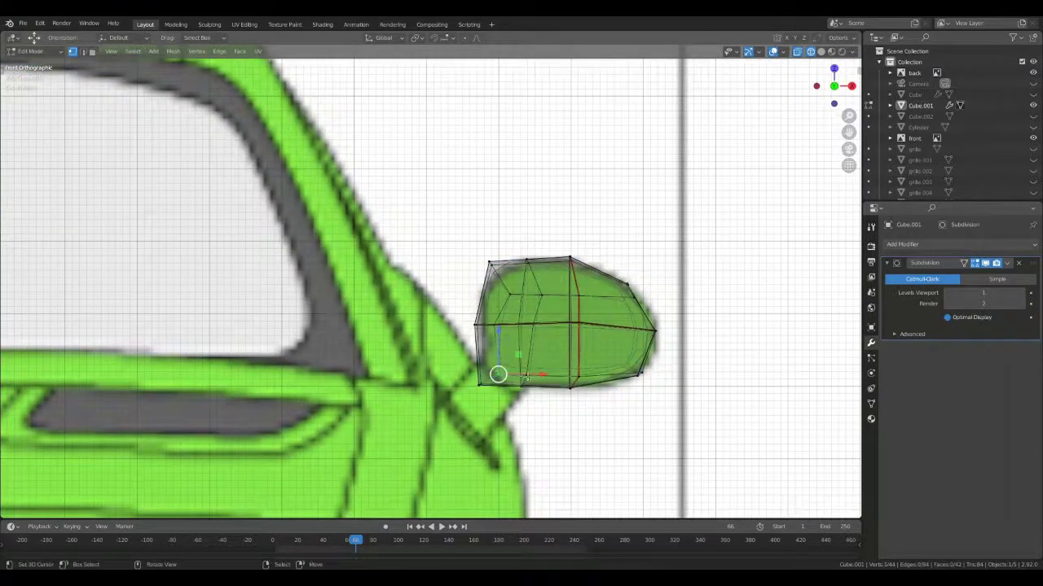
drag(526, 377, 525, 376)
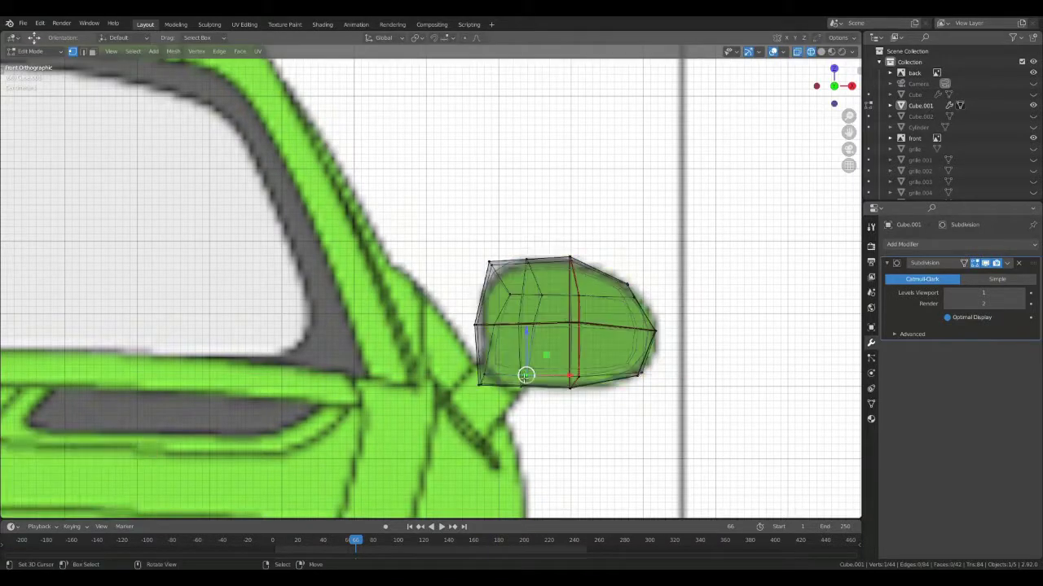
- Extrude the housing's bottom face down toward the door and scale it
key(e)
click(492, 404)
key(g)
click(487, 412)
key(s)
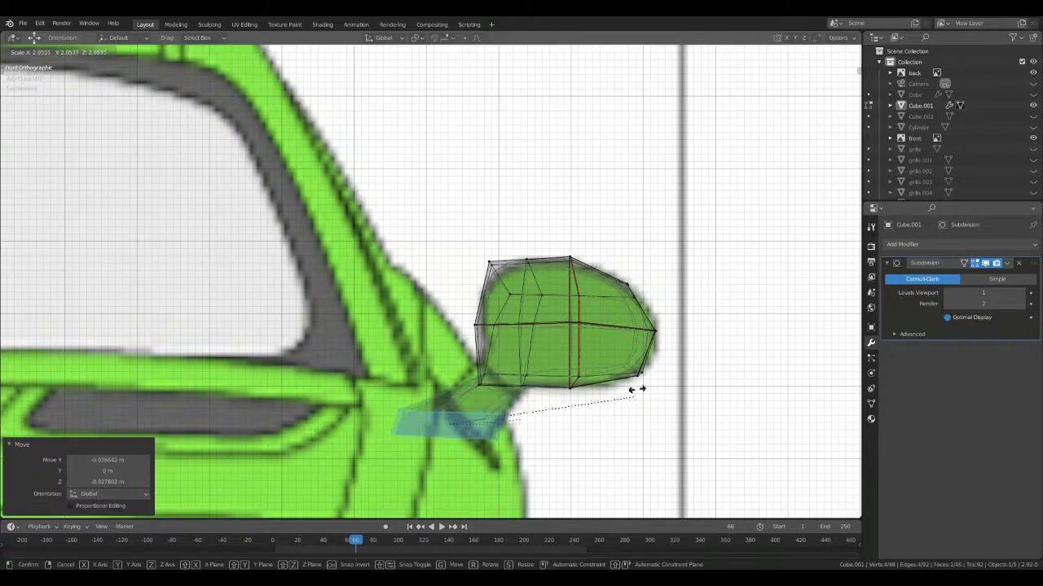
click(530, 430)
- In top view, push the extruded face inward against the door line
mouse_move(530, 430)
middle_down()
mouse_move(571, 428)
mouse_move(495, 339)
middle_up()
key(KP_7)
key(g)
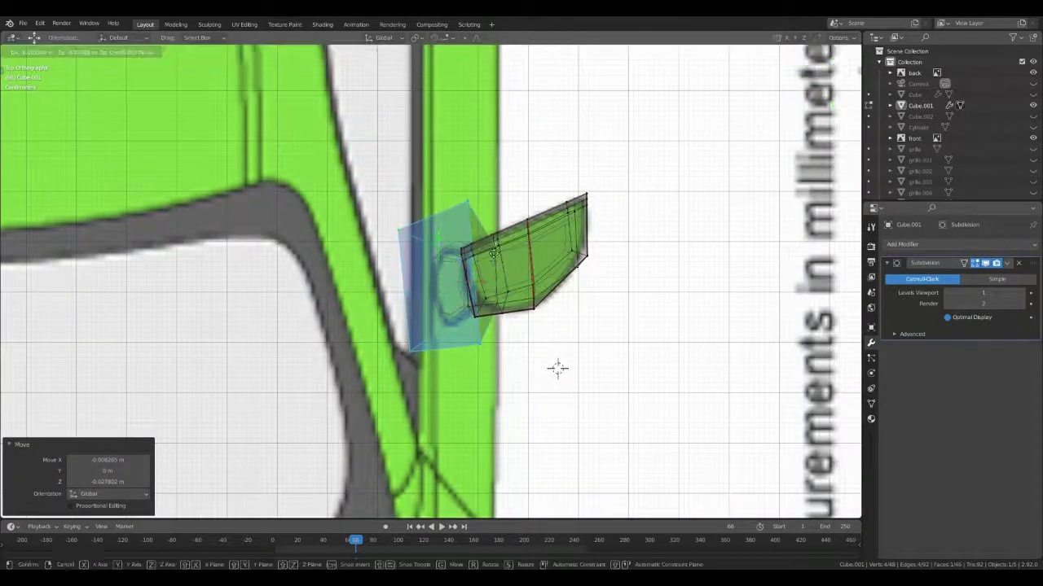
click(491, 263)
mouse_move(516, 368)
middle_down()
mouse_move(491, 302)
mouse_move(532, 296)
middle_up()
- In front view, reposition the arm vertices, dropping the lower one toward the door
key(Tab)
key(Tab)
key(KP_1)
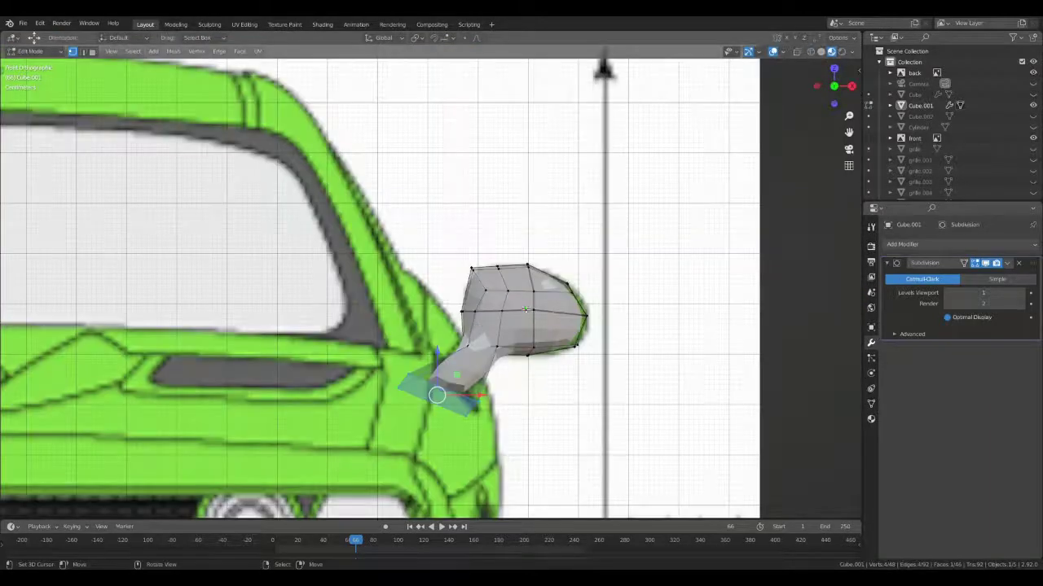
click(308, 337)
click(431, 385)
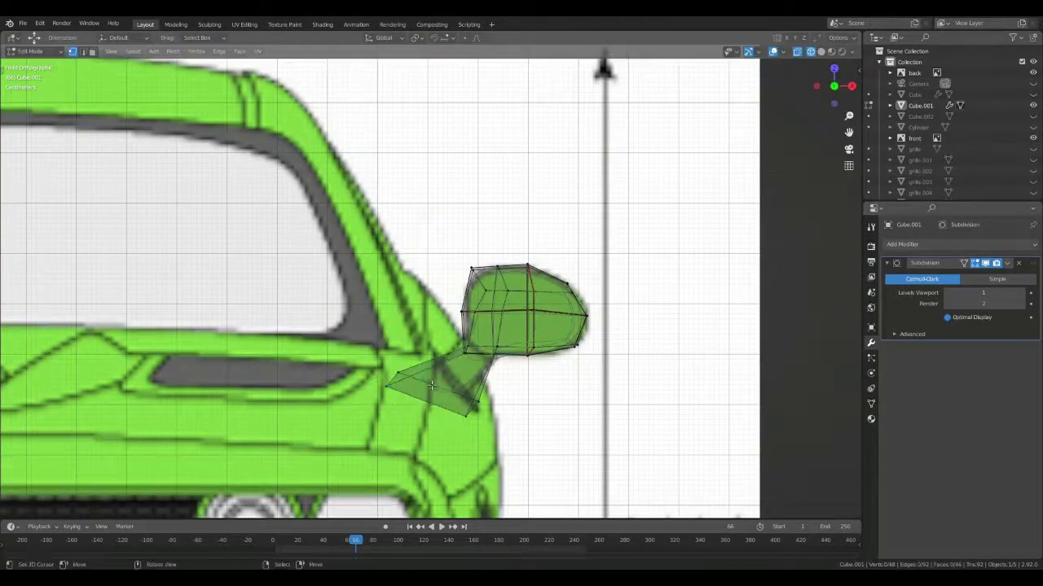
key(g)
click(549, 468)
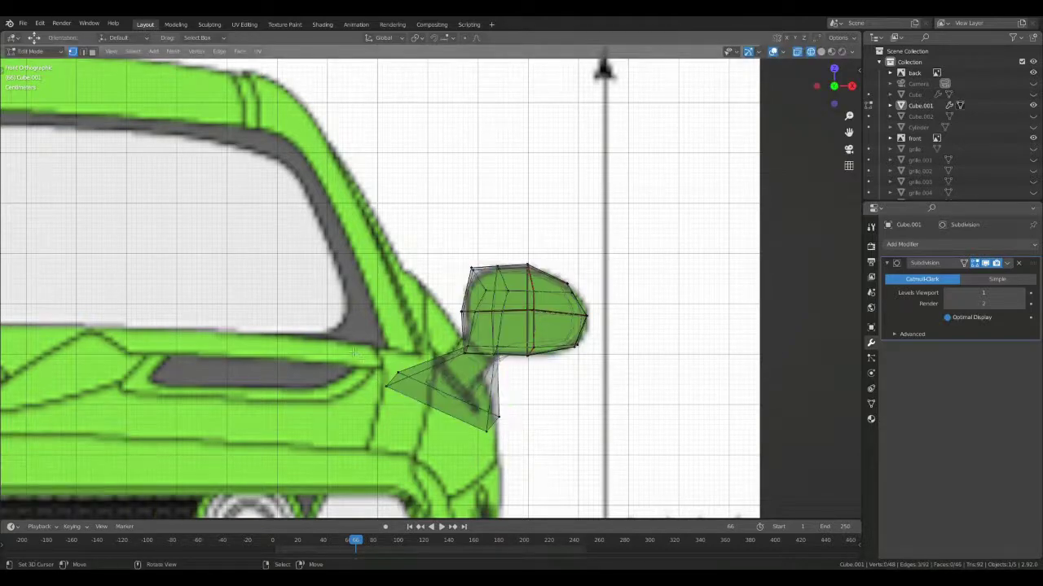
key(g)
click(514, 445)
key(z)
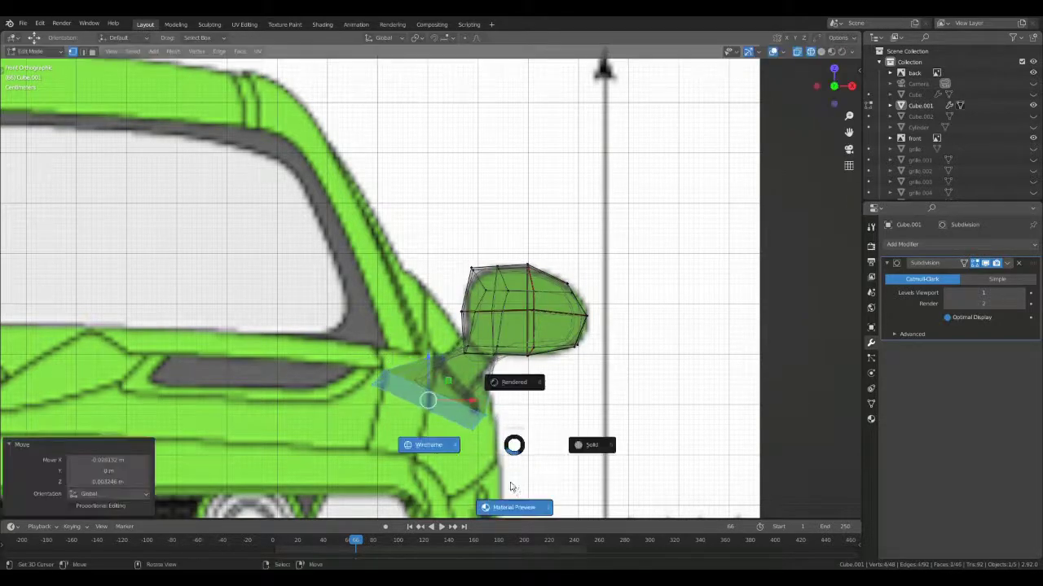
click(512, 491)
- Adjust the arm in X-ray so its flat wedge-shaped base settles against the door
key(g)
click(497, 393)
key(alt+z)
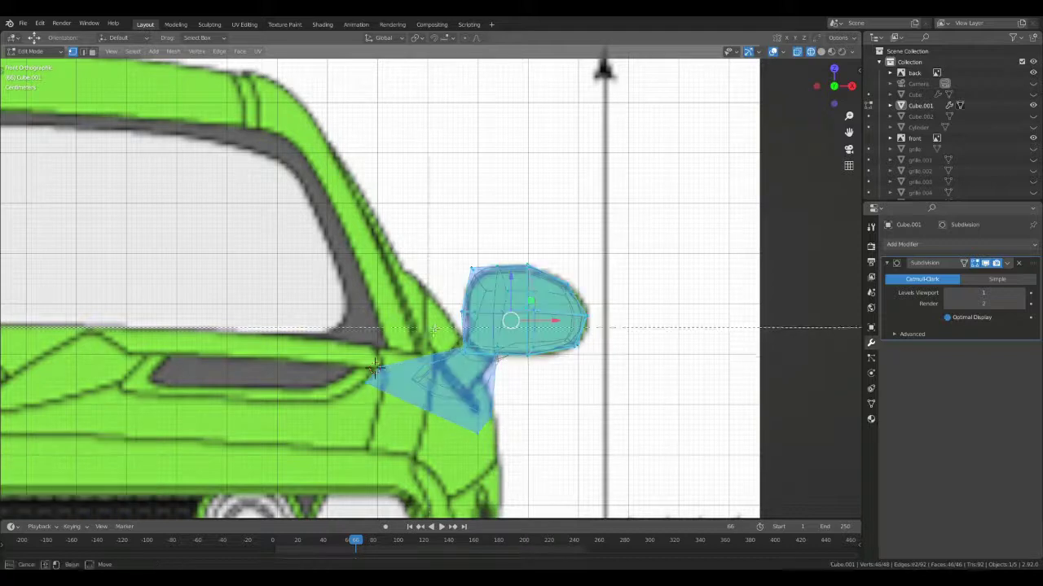
key(g)
click(447, 405)
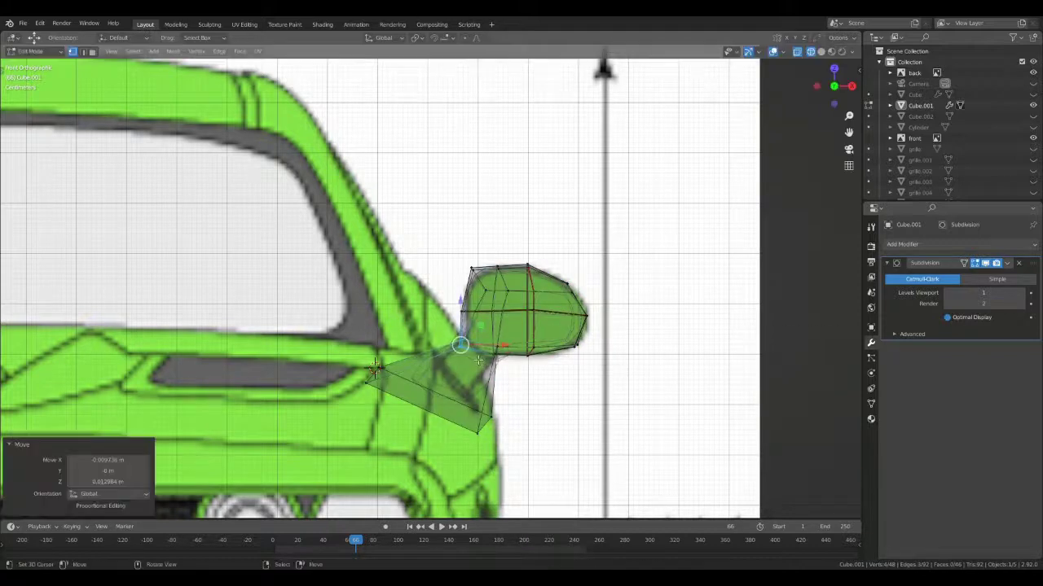
key(alt+z)
mouse_move(424, 381)
middle_down()
mouse_move(367, 384)
mouse_move(333, 366)
mouse_move(379, 364)
middle_up()
key(KP_1)
- Inspect the smoothed mirror shape in Object Mode before applying its Subdivision modifier
key(alt+z)
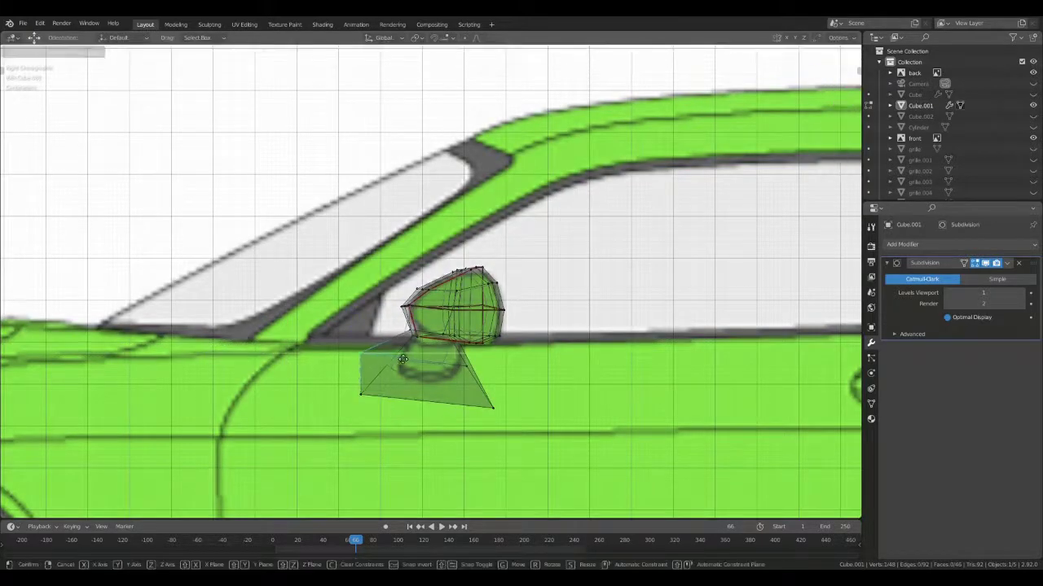
key(a)
click(343, 349)
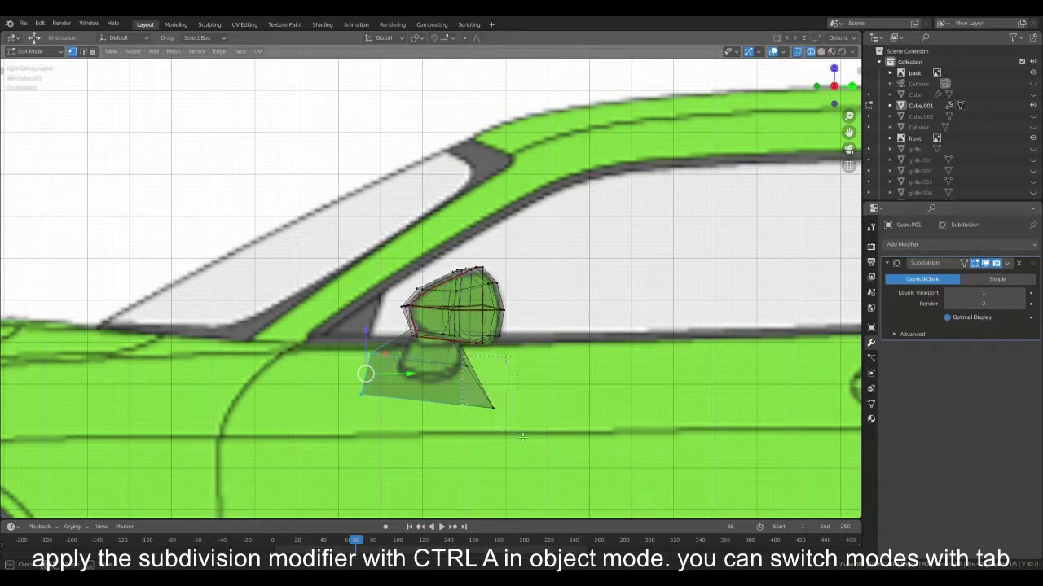
key(z)
middle_drag(522, 436, 499, 400)
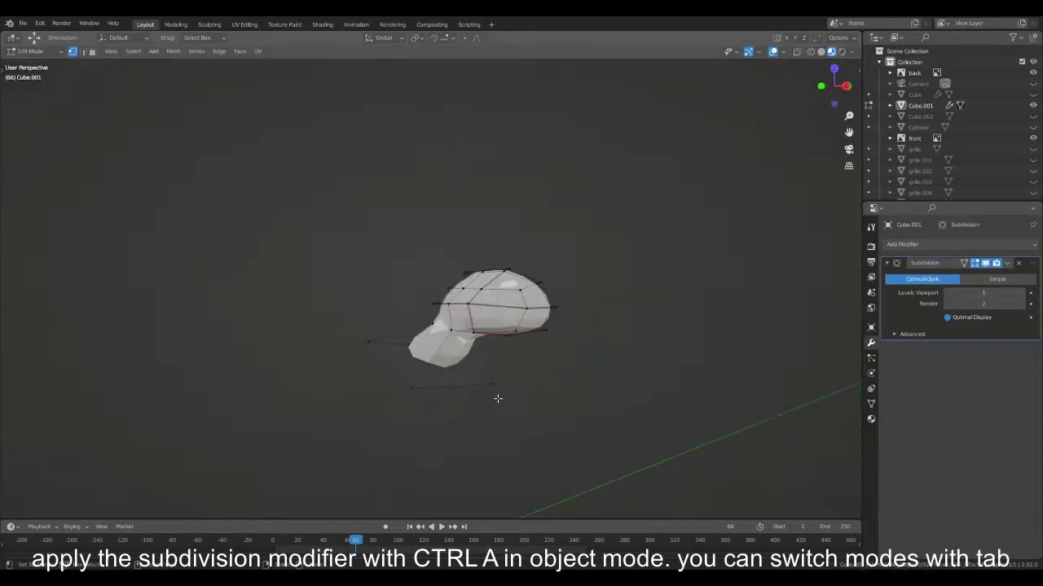
key(a)
key(Tab)
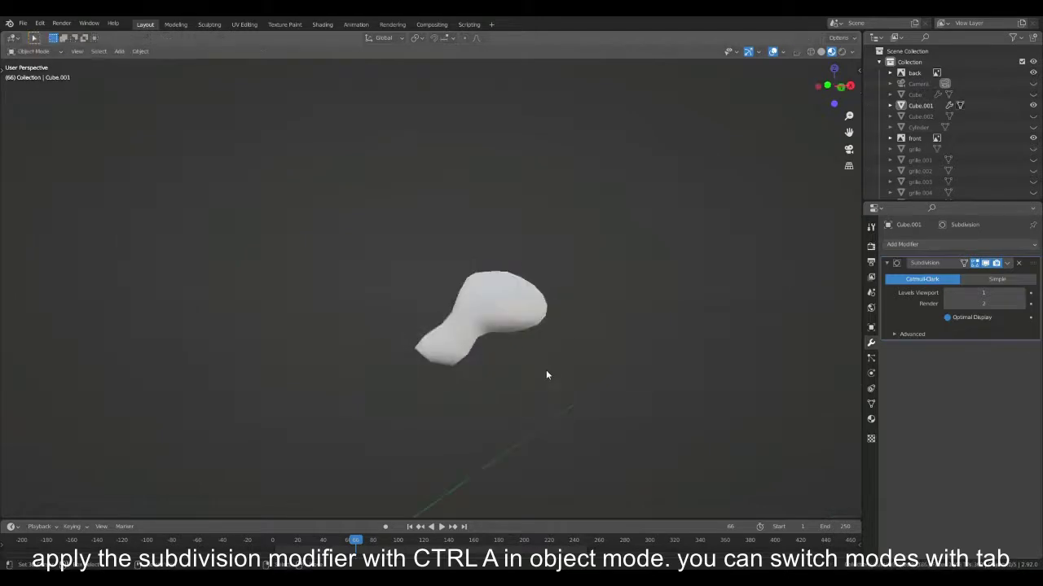
key(Tab)
key(a)
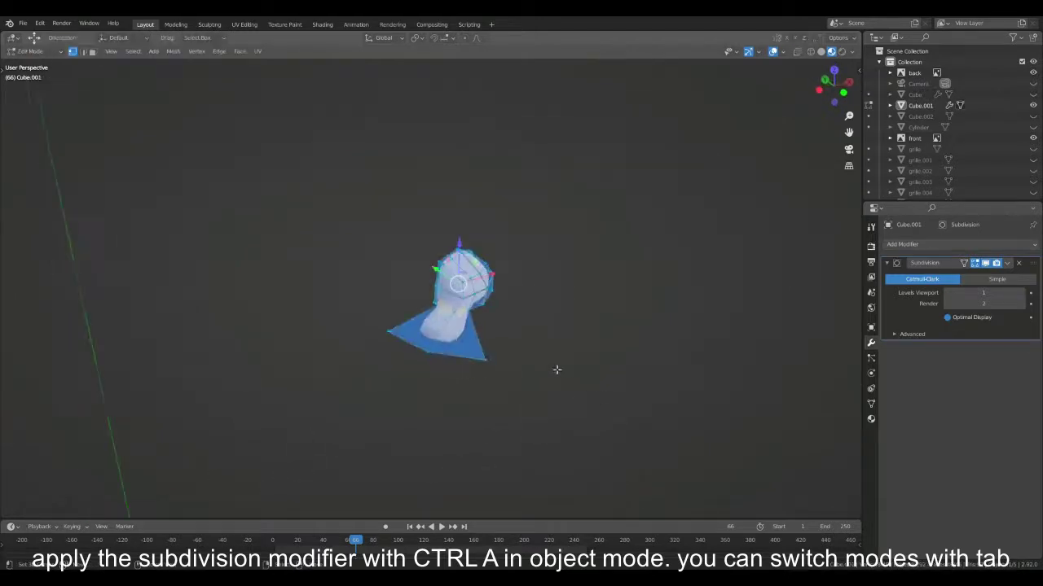
key(alt+a)
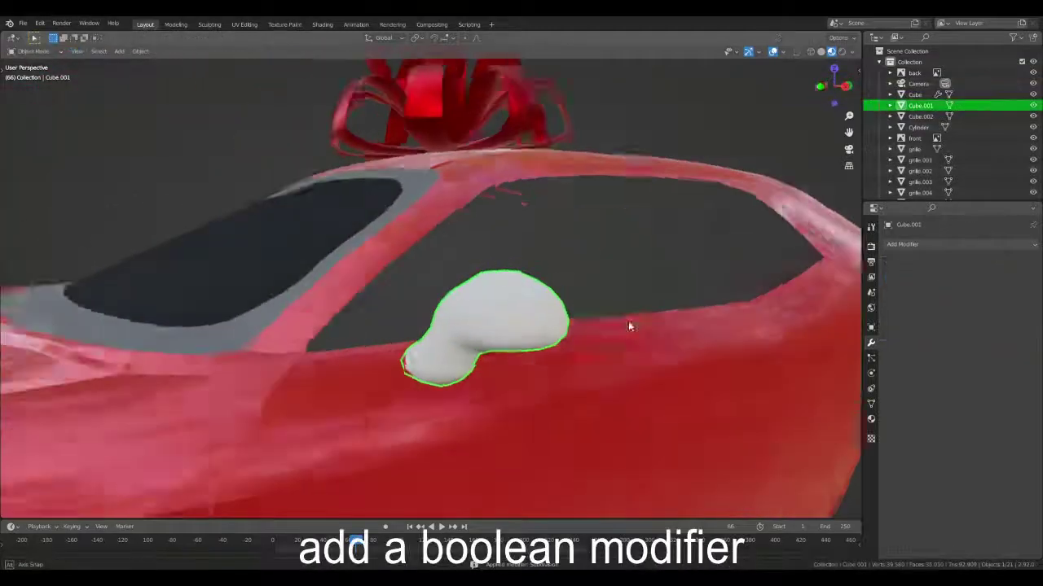
- Add a Boolean modifier set to Difference with the car body, Cube, as its object
click(901, 246)
click(822, 306)
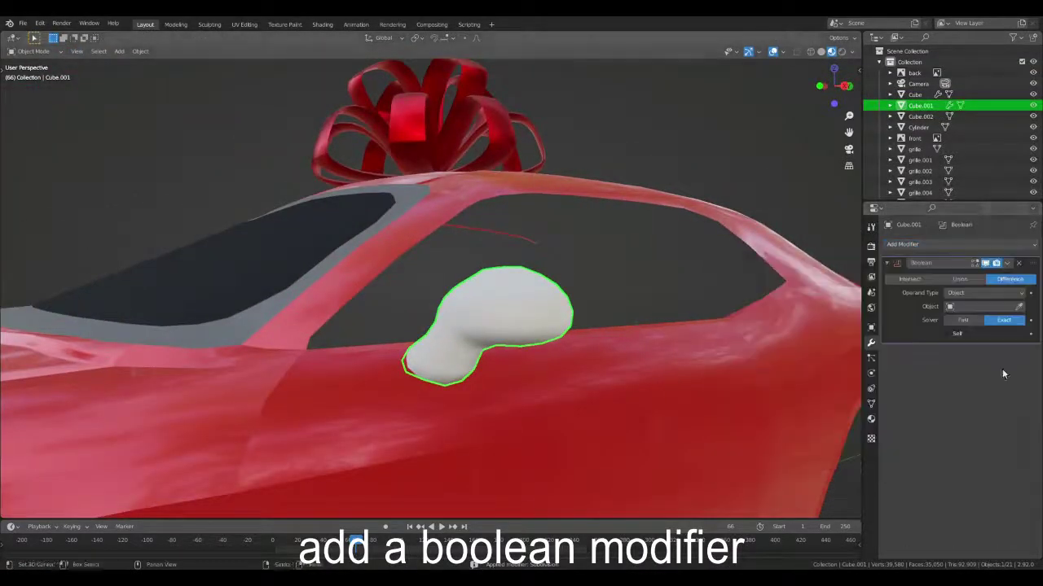
key(z)
click(834, 365)
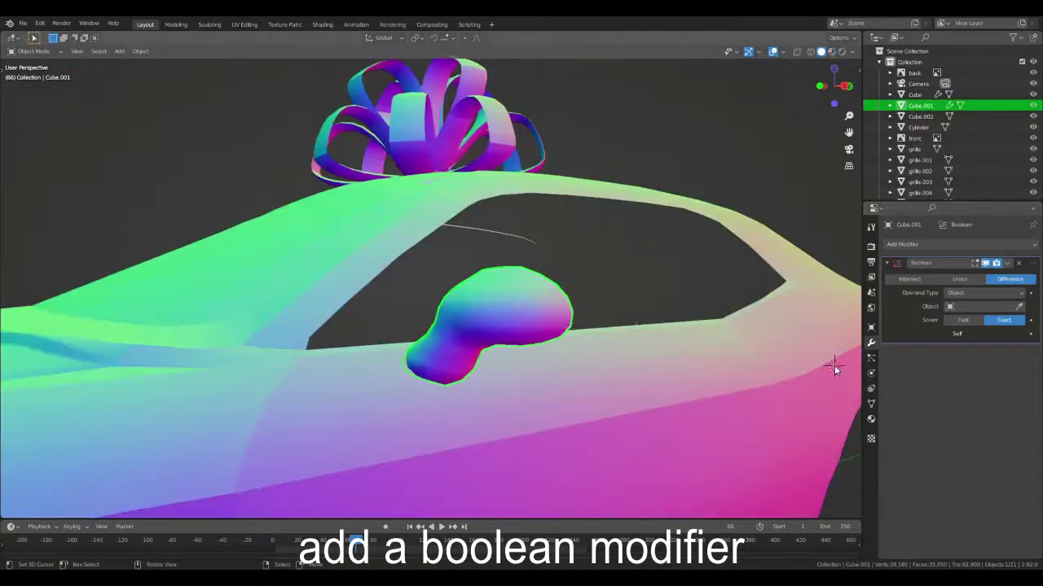
middle_drag(834, 365, 932, 320)
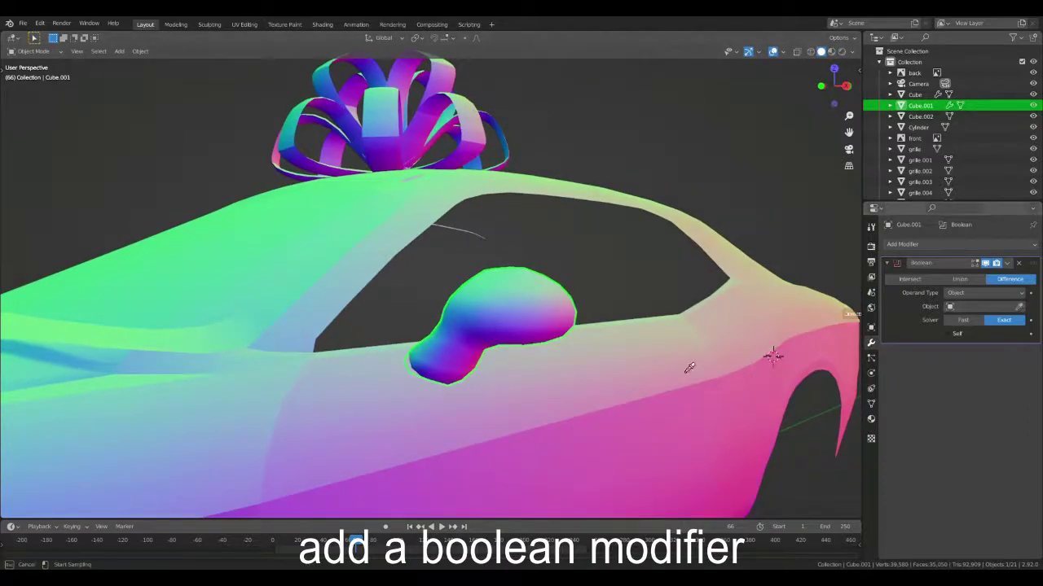
click(552, 385)
mouse_move(530, 378)
middle_down()
mouse_move(629, 342)
mouse_move(534, 338)
mouse_move(431, 449)
mouse_move(481, 422)
middle_up()
- Apply the Boolean to the mirror, then merge the selected base vertices into one in Edit Mode
key(ctrl+a)
key(Tab)
scroll(489, 383, up, 3)
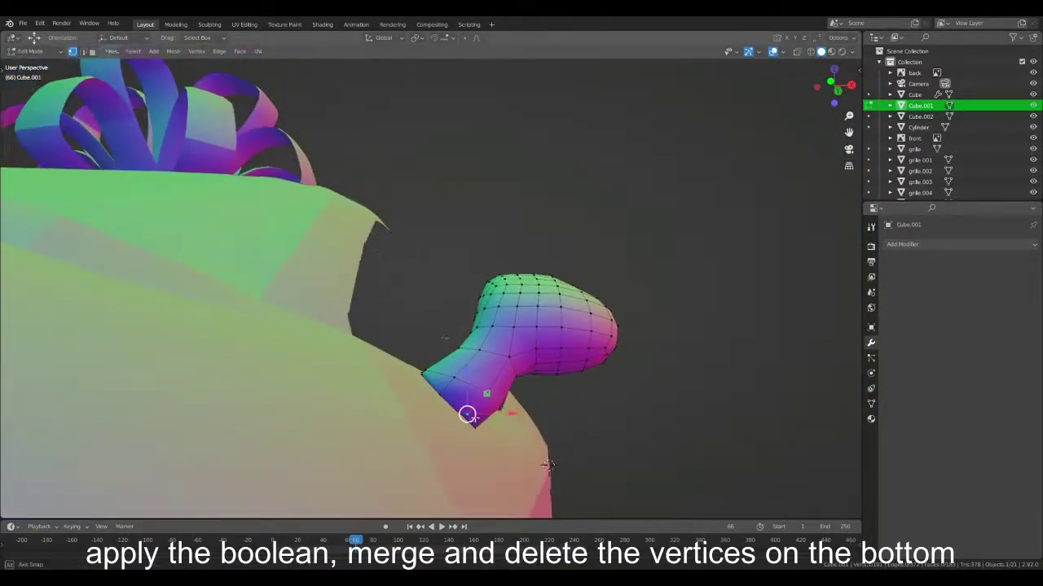
mouse_move(544, 466)
middle_down()
mouse_move(489, 379)
mouse_move(480, 413)
mouse_move(372, 477)
middle_up()
key(m)
key(m)
click(478, 372)
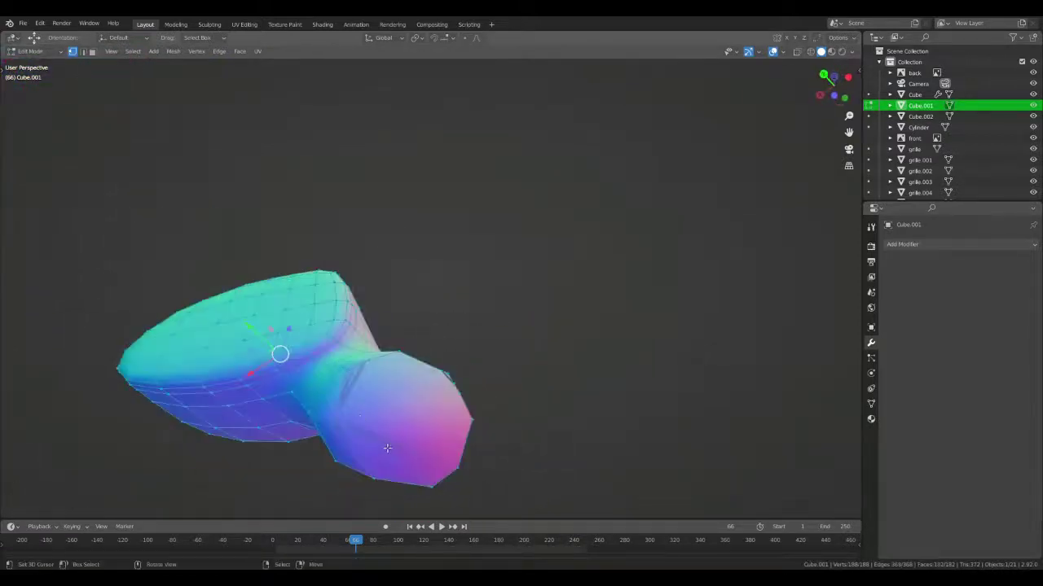
- Merge two more groups of leftover base vertices at their centre
key(k)
right_click(409, 411)
mouse_move(409, 411)
middle_down()
mouse_move(526, 402)
mouse_move(461, 414)
mouse_move(619, 444)
mouse_move(484, 418)
middle_up()
key(m)
click(456, 377)
key(m)
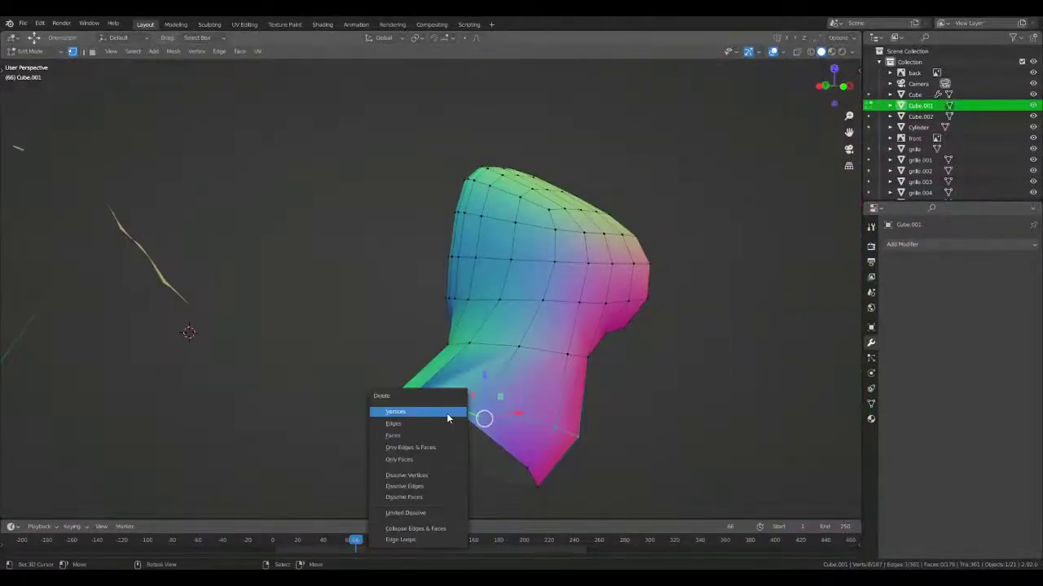
click(412, 453)
- Dissolve the leftover bottom edges with X-ray on, then restore normal solid shading
mouse_move(412, 453)
middle_down()
mouse_move(367, 439)
mouse_move(427, 433)
mouse_move(431, 451)
mouse_move(493, 462)
mouse_move(560, 426)
middle_up()
key(alt+z)
key(x)
click(427, 433)
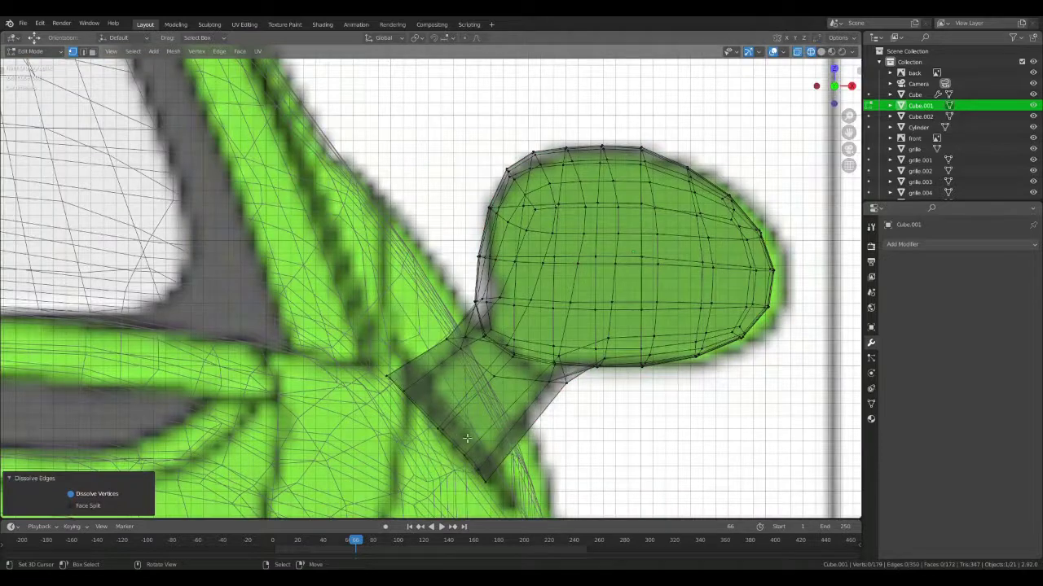
key(alt+z)
key(z)
click(610, 450)
- Merge another vertex cluster at centre in wireframe view, then check the base in object mode
key(shift+z)
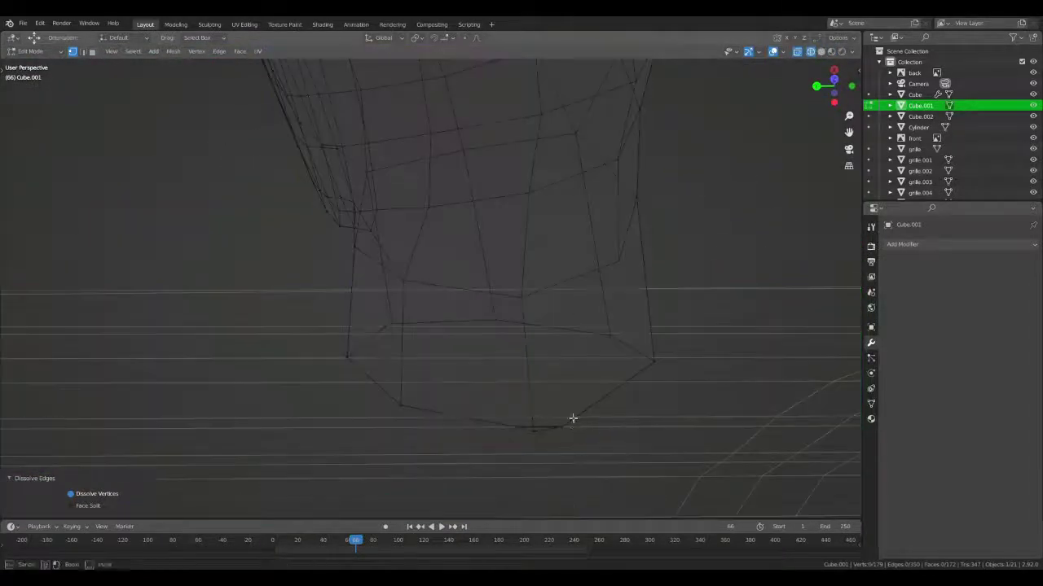
click(491, 431)
key(shift+z)
key(Tab)
middle_drag(491, 432, 471, 396)
key(z)
click(573, 454)
mouse_move(573, 454)
middle_down()
mouse_move(456, 394)
mouse_move(414, 413)
mouse_move(561, 443)
mouse_move(383, 274)
middle_up()
- Merge the last stray base vertices at their centre and leave Edit Mode
key(Tab)
key(m)
click(390, 397)
key(Tab)
scroll(383, 274, down, 5)
- Hide every object except the mirror and start editing the mirror mesh
key(a)
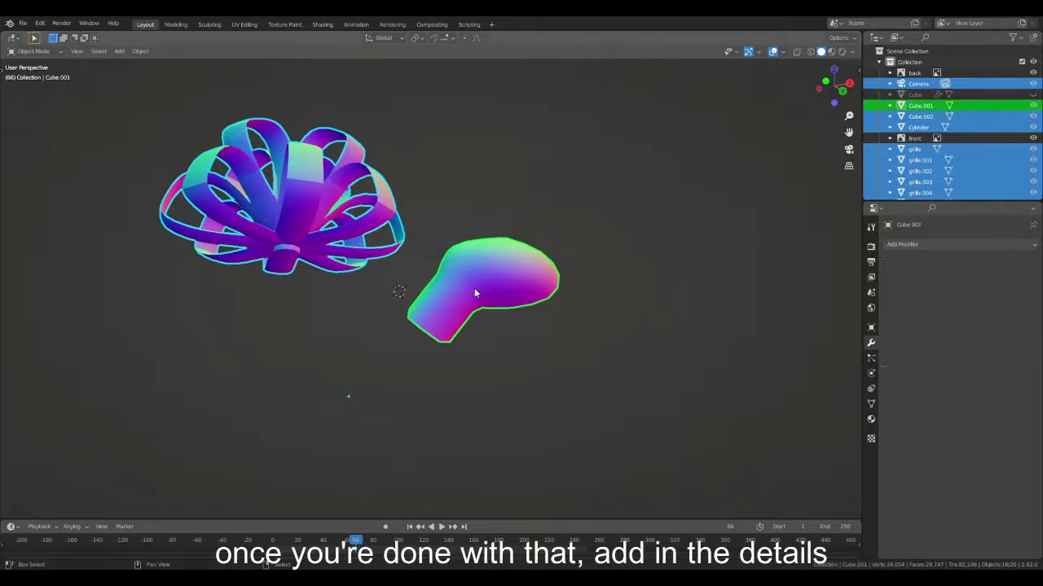
shift+click(474, 287)
key(h)
click(449, 324)
key(Tab)
mouse_move(449, 325)
middle_down()
mouse_move(512, 366)
mouse_move(499, 350)
mouse_move(513, 373)
mouse_move(500, 378)
mouse_move(479, 309)
middle_up()
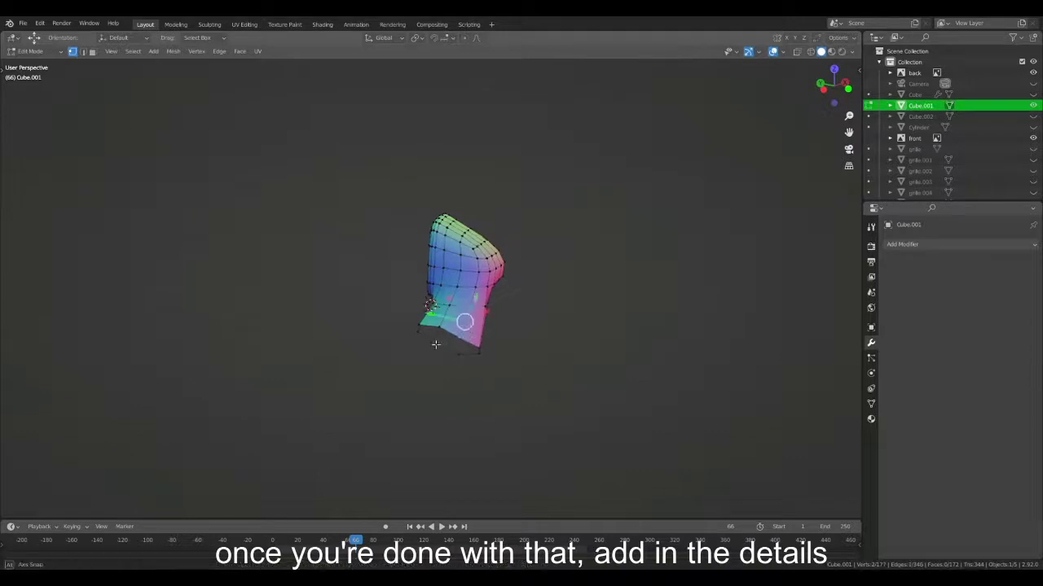
mouse_move(435, 345)
middle_down()
mouse_move(612, 309)
mouse_move(640, 291)
mouse_move(526, 326)
mouse_move(562, 302)
mouse_move(495, 312)
mouse_move(385, 290)
middle_up()
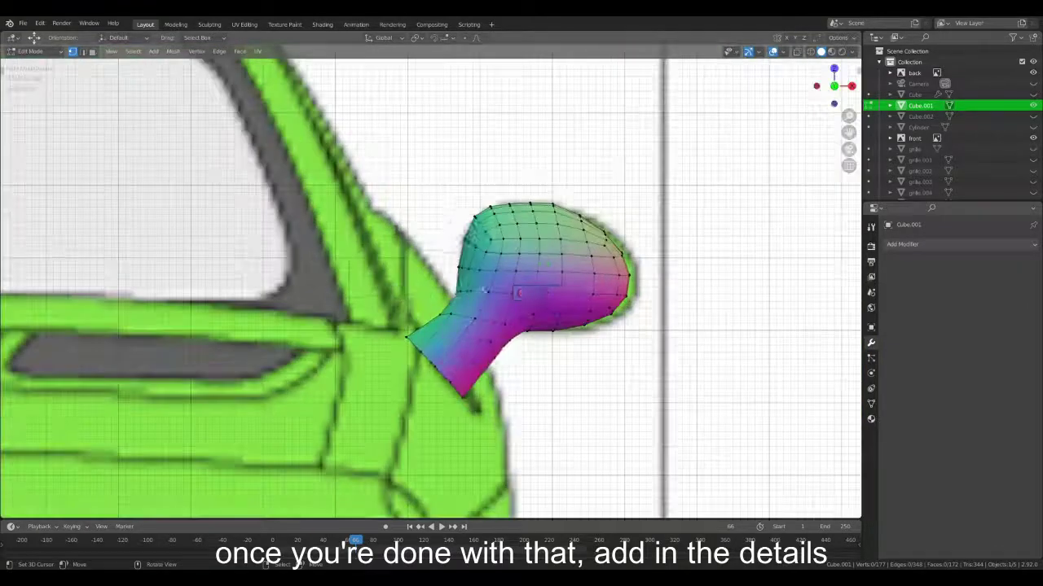
- Select a stem vertex against the front reference drawing in X-ray view
key(alt+z)
scroll(384, 290, up, 3)
key(alt+z)
key(alt+z)
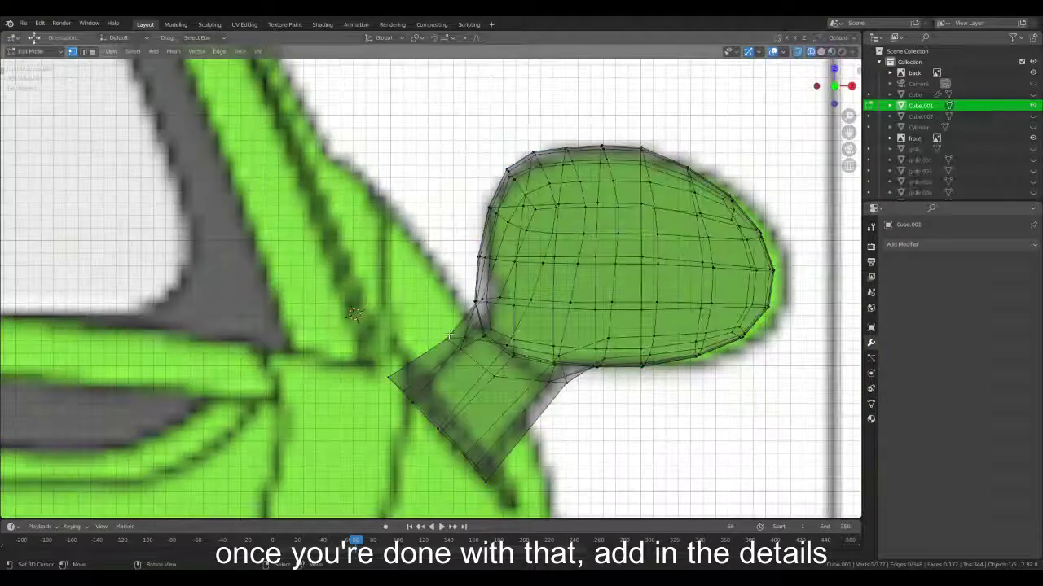
click(473, 337)
scroll(319, 328, up, 2)
key(g)
key(Escape)
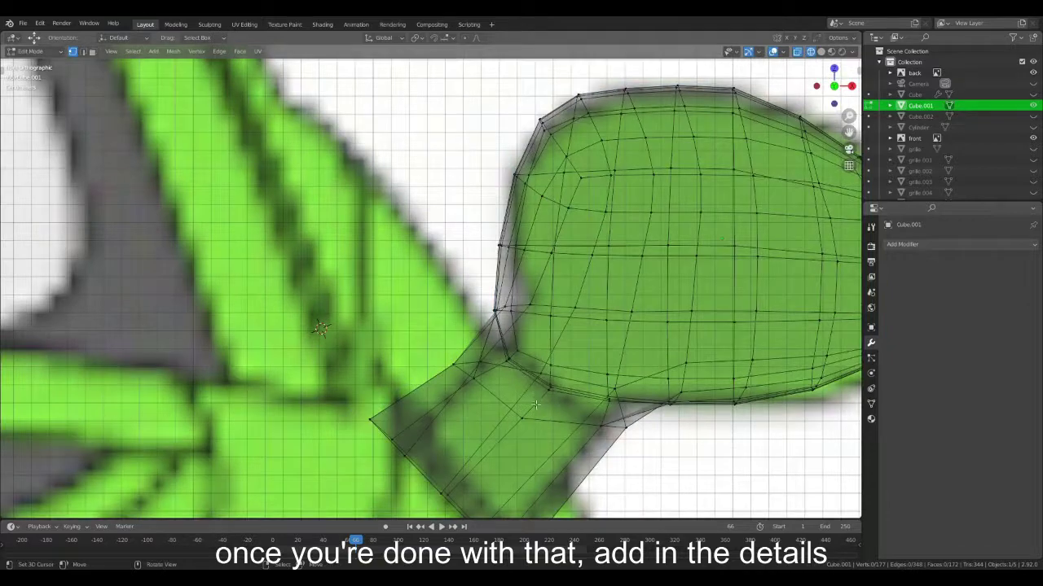
key(alt+z)
scroll(535, 405, down, 3)
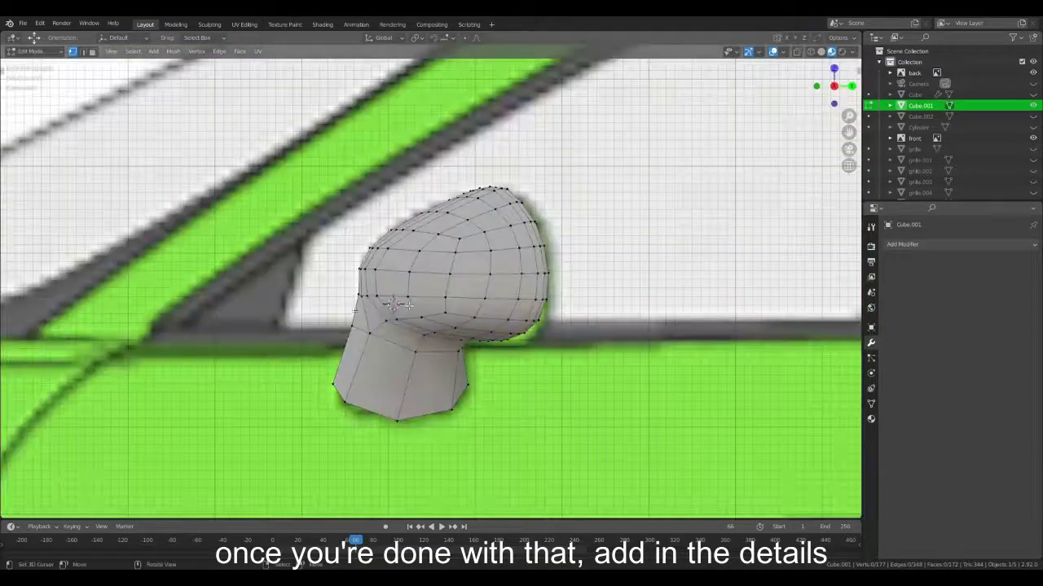
- Brush-select vertices on the mirror's surface using the see-through view
mouse_move(535, 405)
middle_down()
mouse_move(514, 352)
mouse_move(378, 238)
middle_up()
key(alt+z)
key(alt+z)
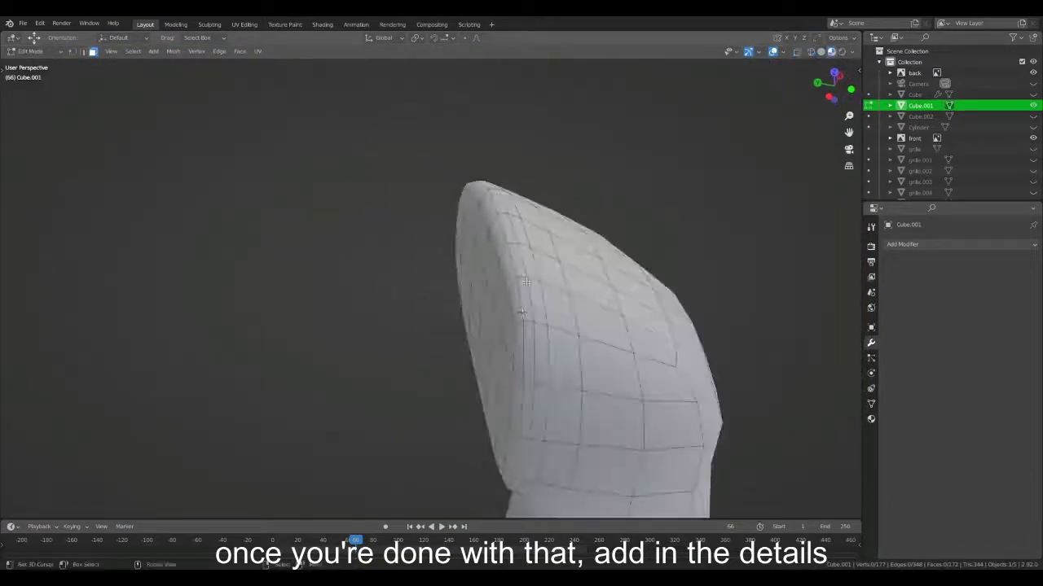
key(c)
mouse_move(464, 283)
middle_down()
mouse_move(400, 277)
mouse_move(354, 291)
mouse_move(407, 337)
middle_up()
key(alt+z)
key(Escape)
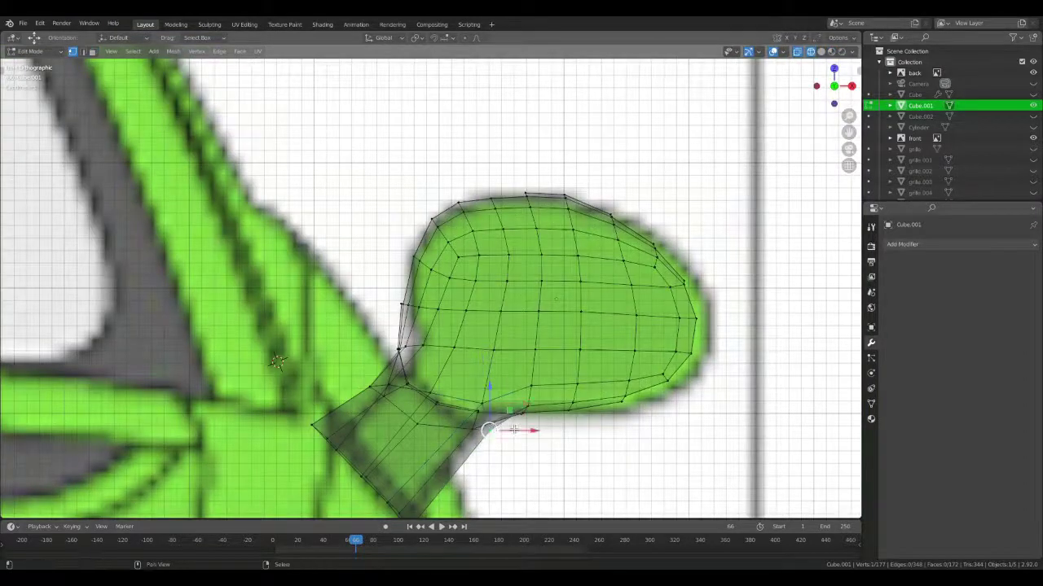
key(alt+z)
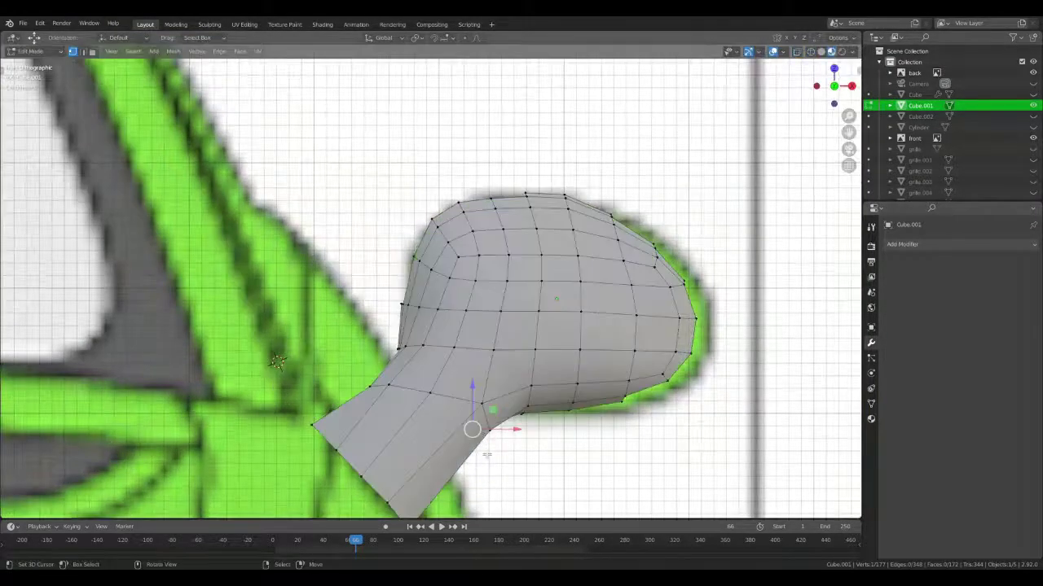
key(alt+z)
- Vertex-slide the selected stem vertices to follow the reference outline
key(shift+v)
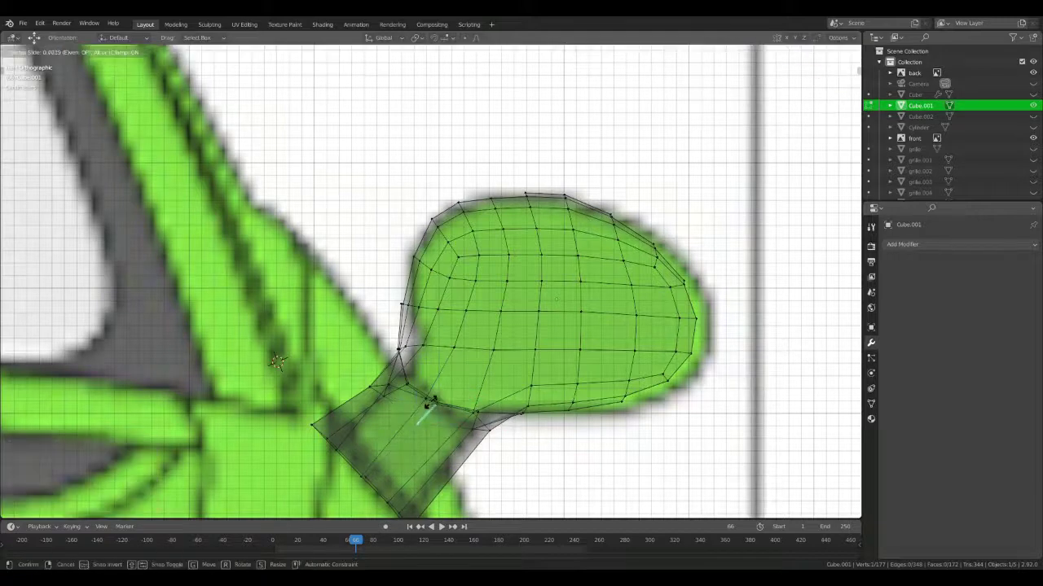
click(429, 405)
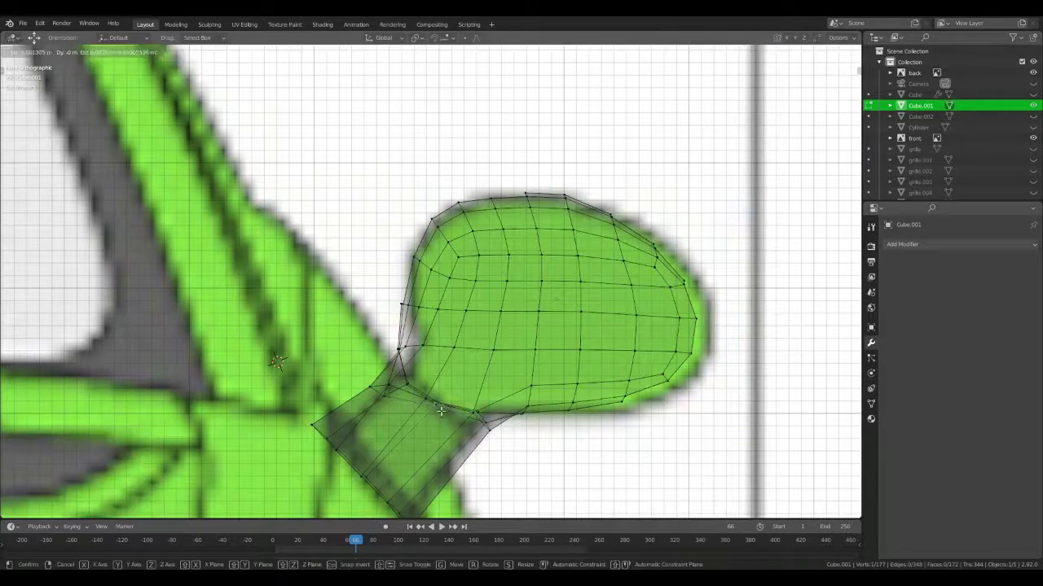
click(395, 388)
key(alt+z)
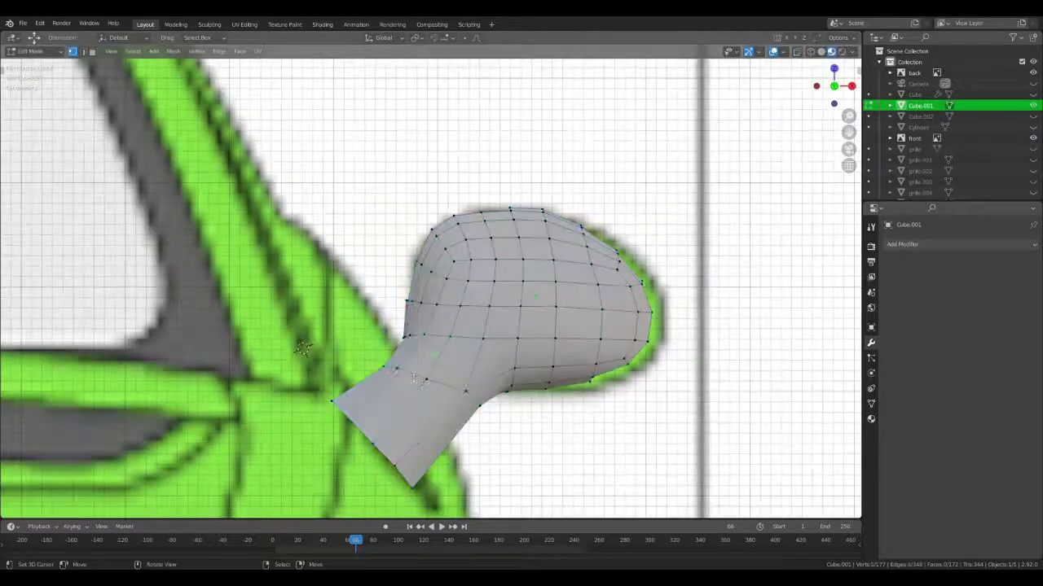
- Slide one more vertex along its edge, then return to object mode
mouse_move(414, 373)
middle_down()
mouse_move(306, 379)
mouse_move(431, 384)
mouse_move(419, 400)
mouse_move(347, 360)
mouse_move(383, 351)
mouse_move(361, 334)
middle_up()
key(alt+z)
key(shift+v)
click(454, 410)
key(alt+z)
right_click(418, 399)
key(Escape)
key(Tab)
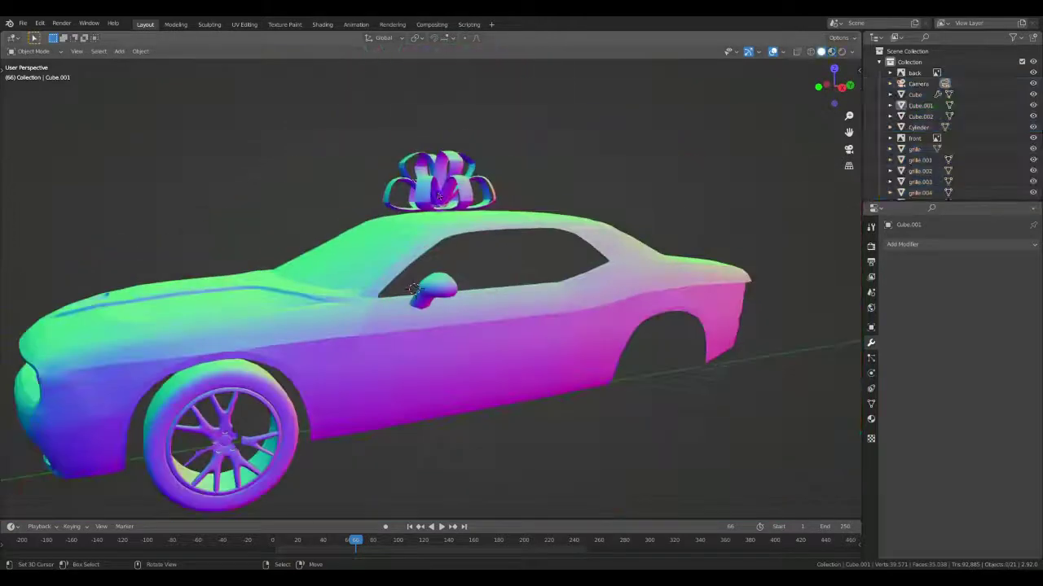
- Unhide the car, select the mirror with the car body active, and join them with Ctrl+J
shift+click(366, 306)
shift+click(390, 322)
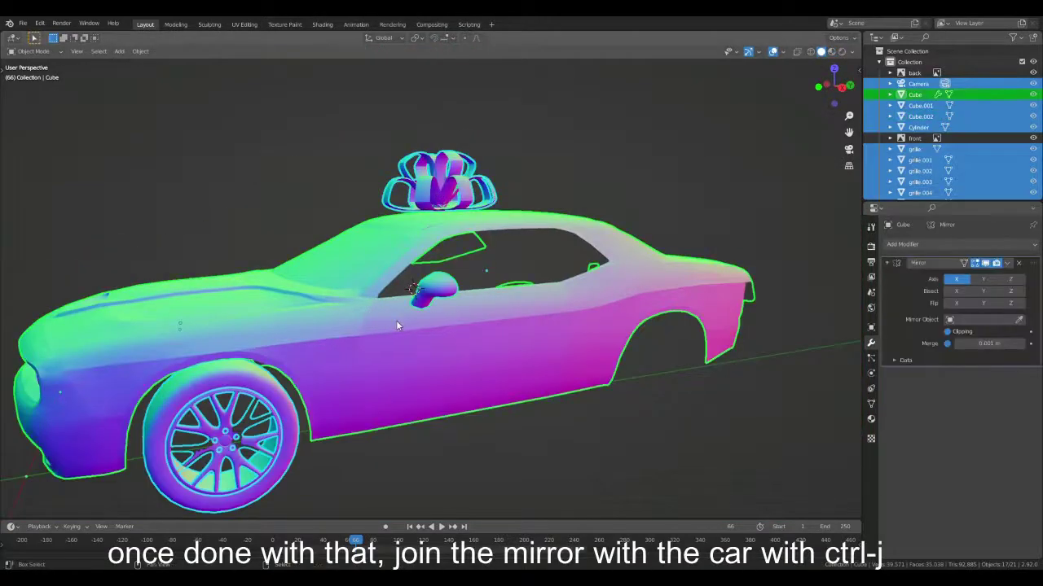
shift+click(396, 320)
shift+click(423, 290)
key(shift+h)
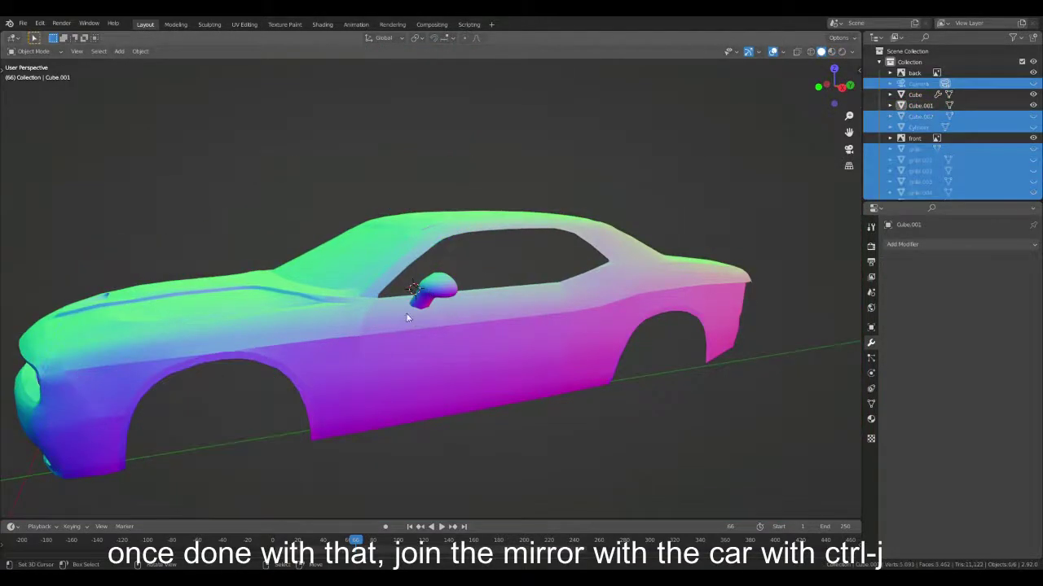
shift+click(399, 337)
scroll(399, 337, up, 3)
key(ctrl+j)
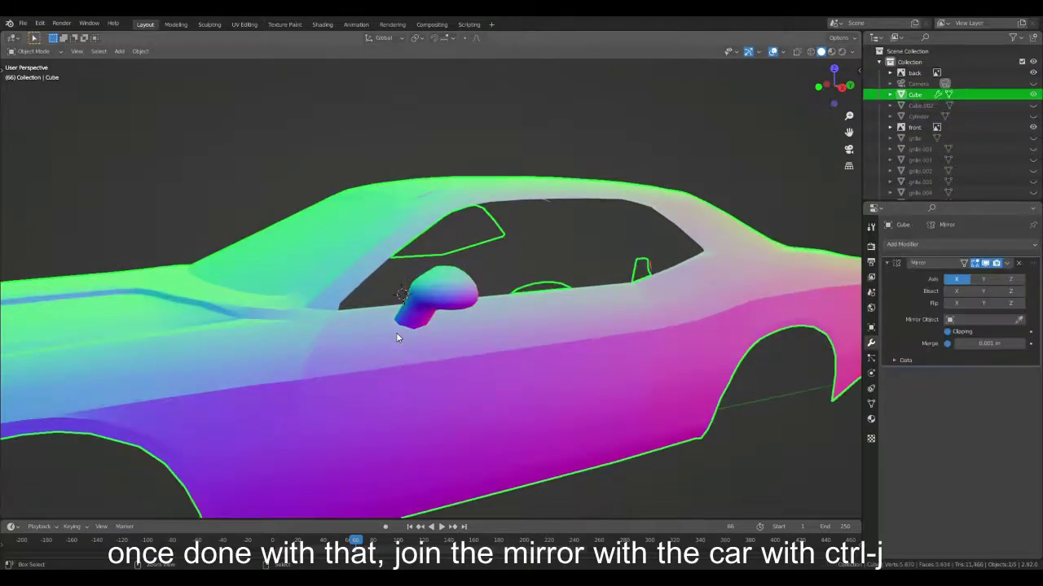
- Select the mirror's linked geometry and assign it the red body Material slot
key(Tab)
key(l)
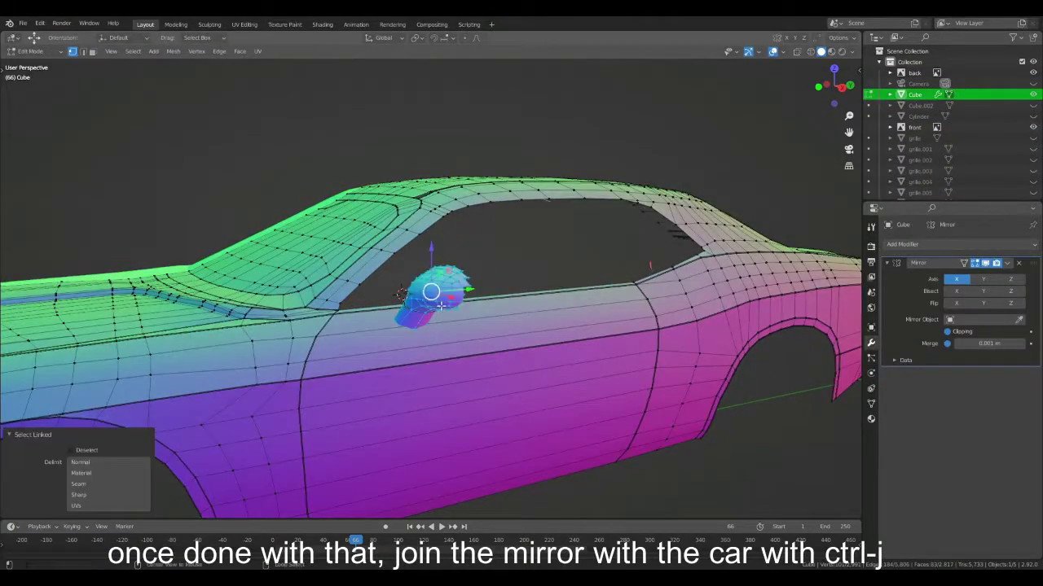
key(alt+h)
middle_drag(446, 298, 764, 305)
click(870, 419)
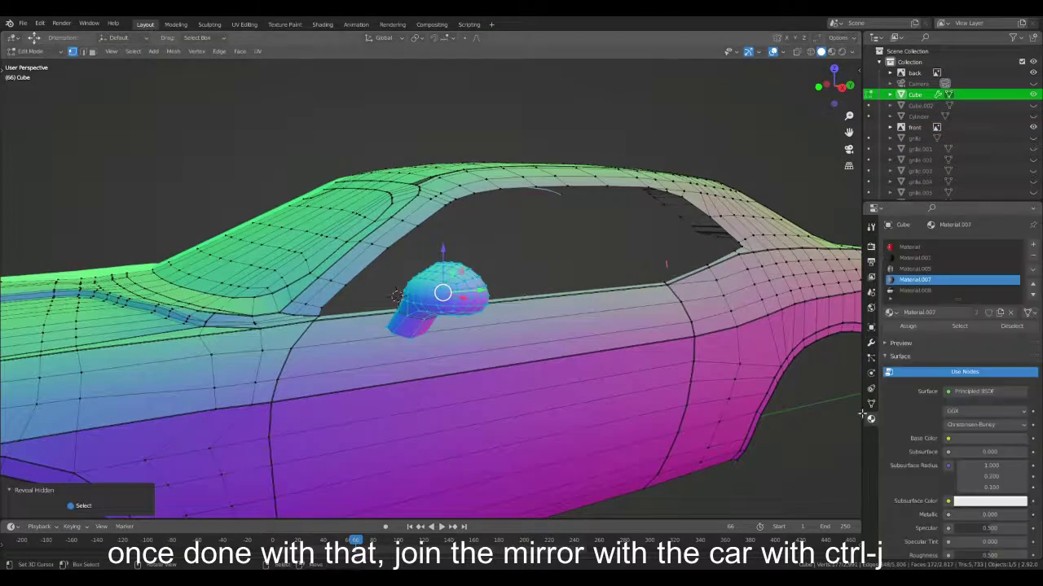
click(908, 246)
click(908, 326)
mouse_move(489, 318)
middle_down()
mouse_move(524, 331)
mouse_move(366, 326)
middle_up()
key(KP_7)
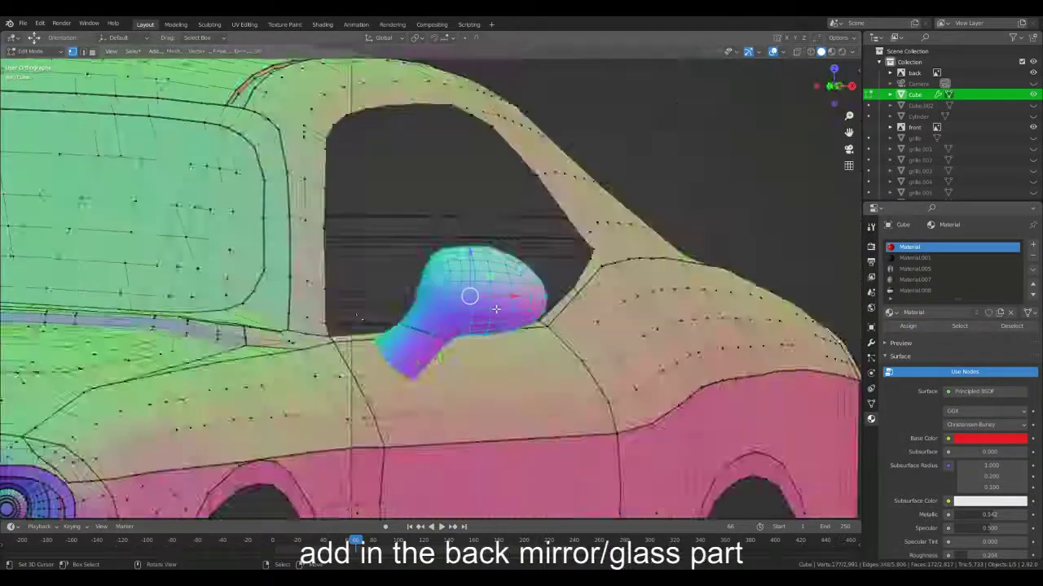
- View the mirror from behind, previewing materials before returning to solid shading
key(ctrl+KP_1)
key(alt+z)
key(z)
click(300, 382)
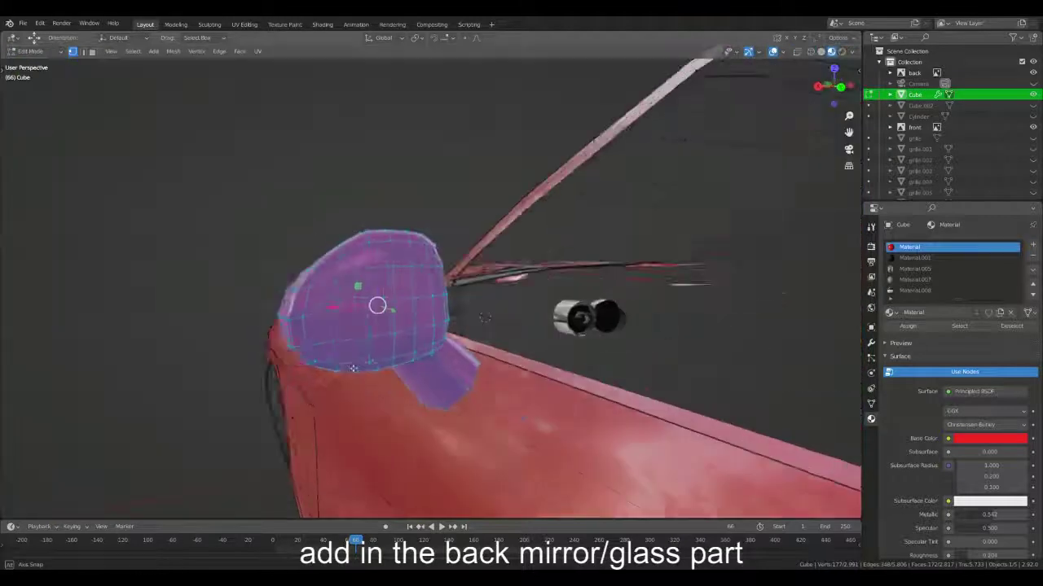
middle_drag(300, 382, 284, 266)
key(z)
click(111, 108)
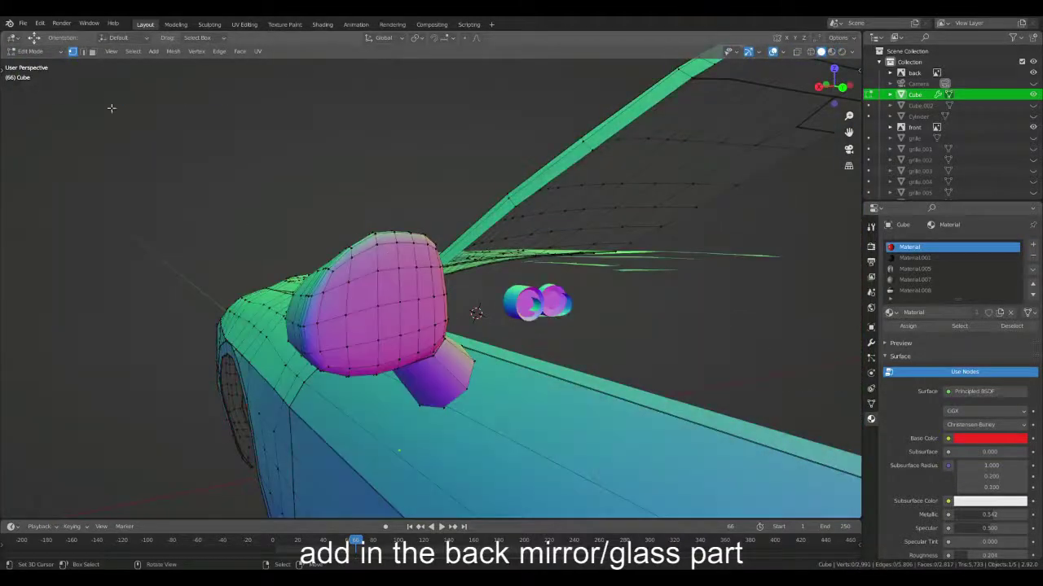
- In face select mode, select a ring of faces around the mirror's back
click(93, 51)
click(349, 287)
middle_drag(348, 287, 338, 336)
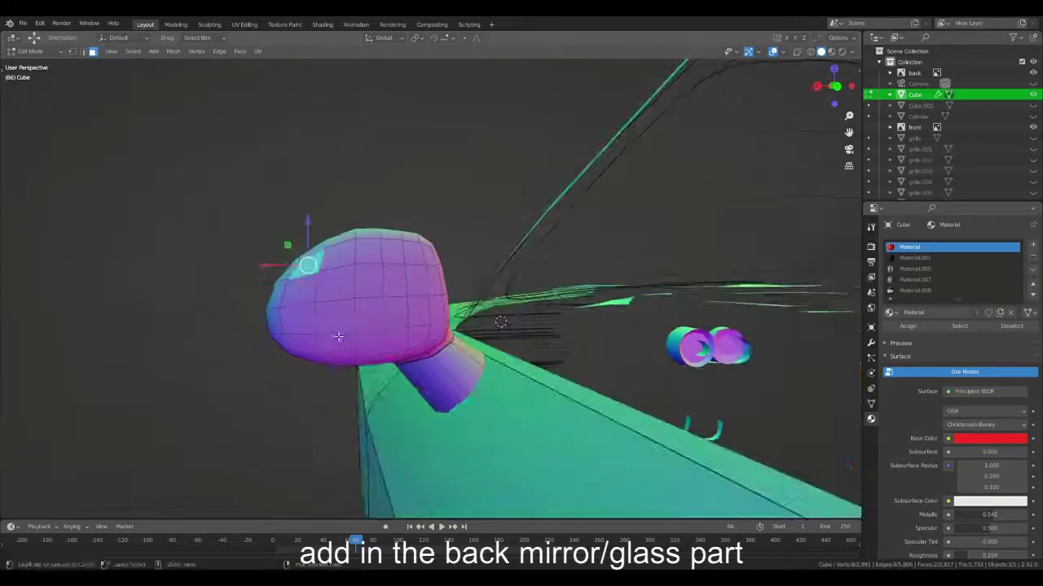
ctrl+click(303, 342)
ctrl+click(436, 338)
ctrl+click(430, 251)
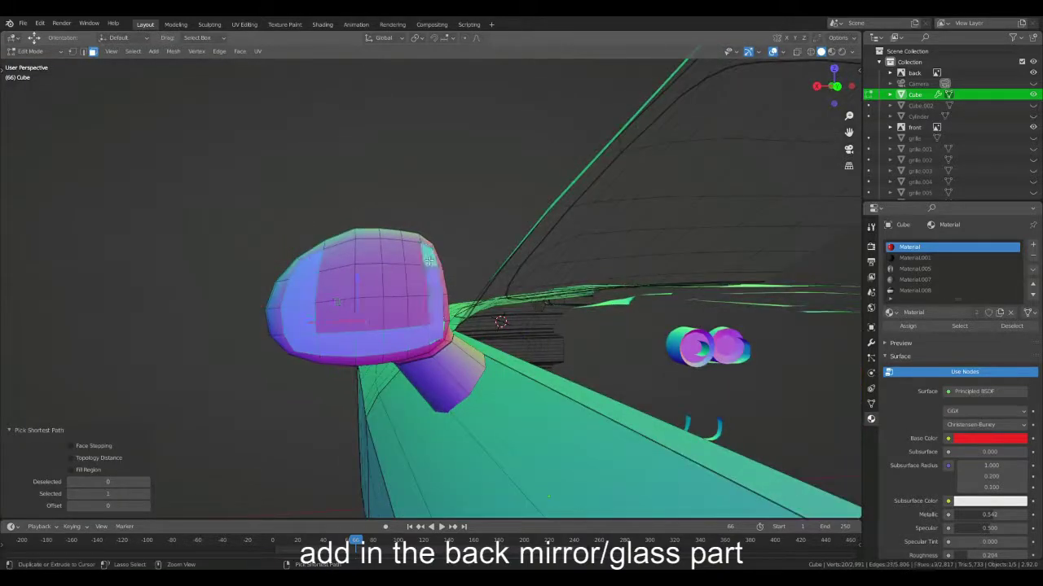
ctrl+click(342, 263)
- Extrude the ring in place and scale it inward to 0.959
key(e)
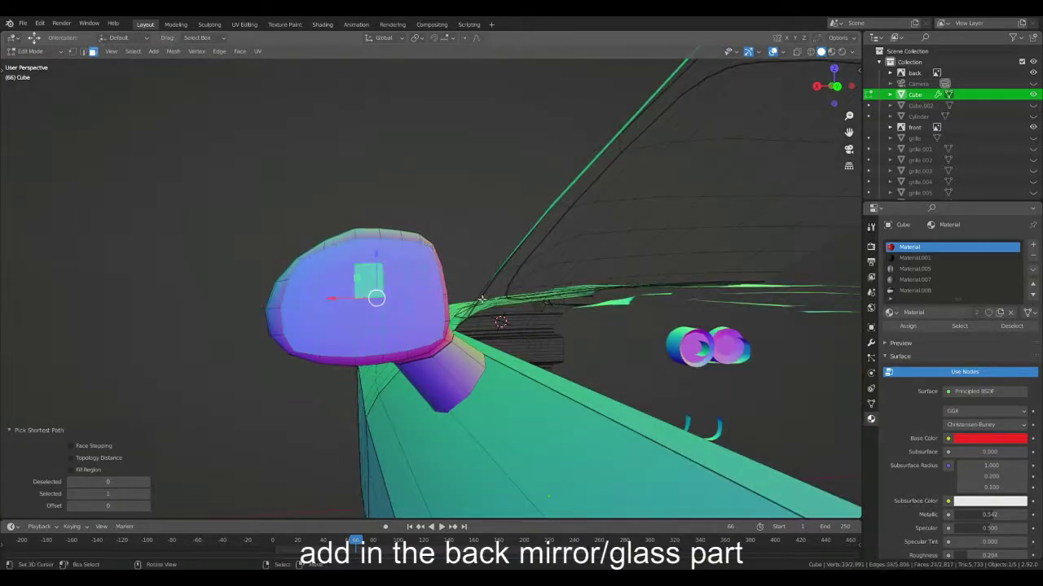
right_click(516, 317)
key(s)
click(515, 318)
middle_drag(516, 317, 457, 325)
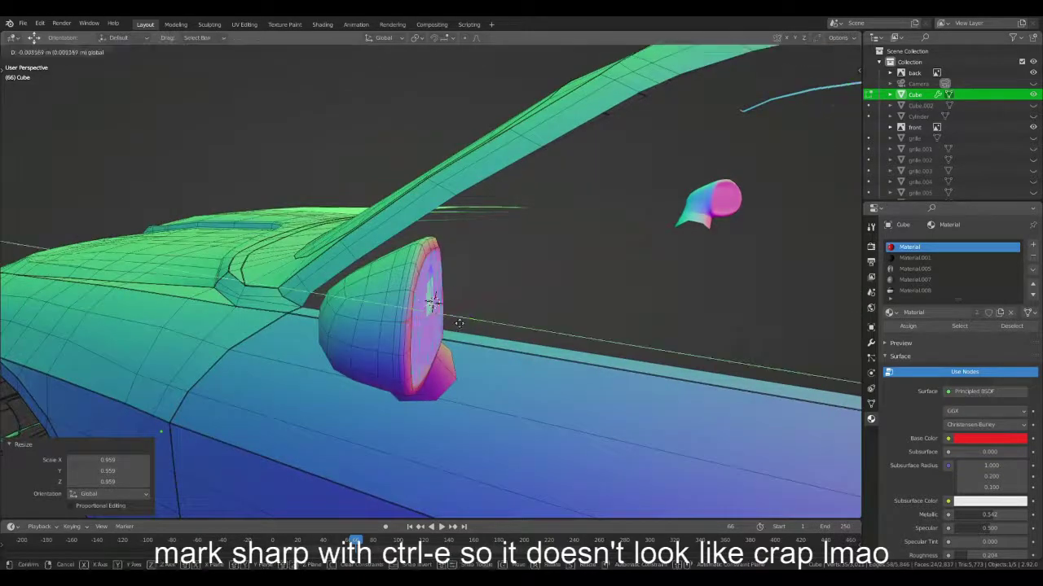
- Push the inner glass faces into the mirror and assign them dark Material.001
key(e)
click(457, 324)
click(914, 258)
click(907, 326)
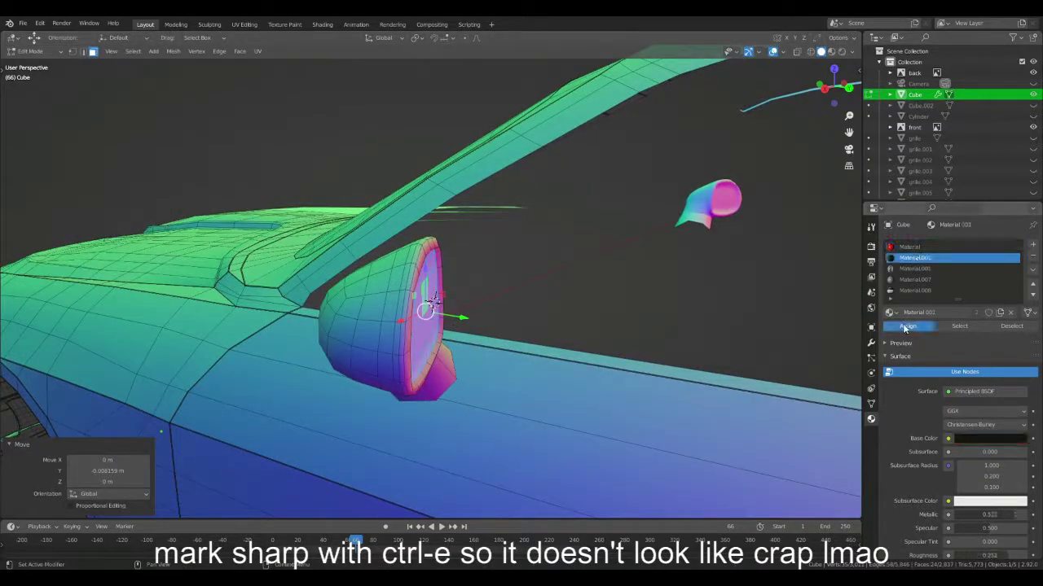
middle_drag(369, 307, 359, 359)
- Mark the top and bottom rim edge loops sharp, then return to object mode
key(2)
scroll(358, 358, up, 2)
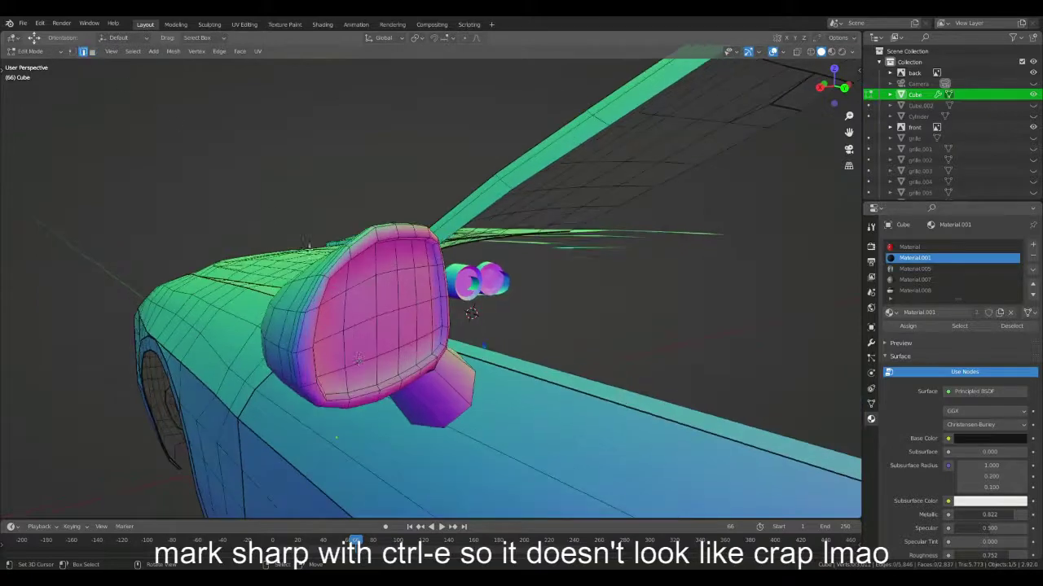
alt+click(396, 381)
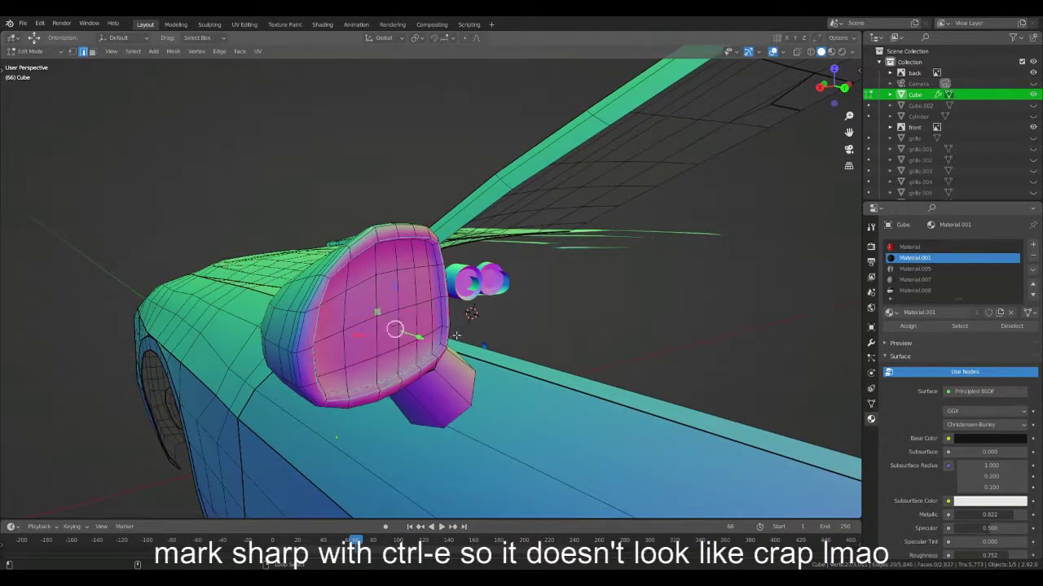
middle_drag(447, 319, 341, 229)
alt+shift+click(340, 228)
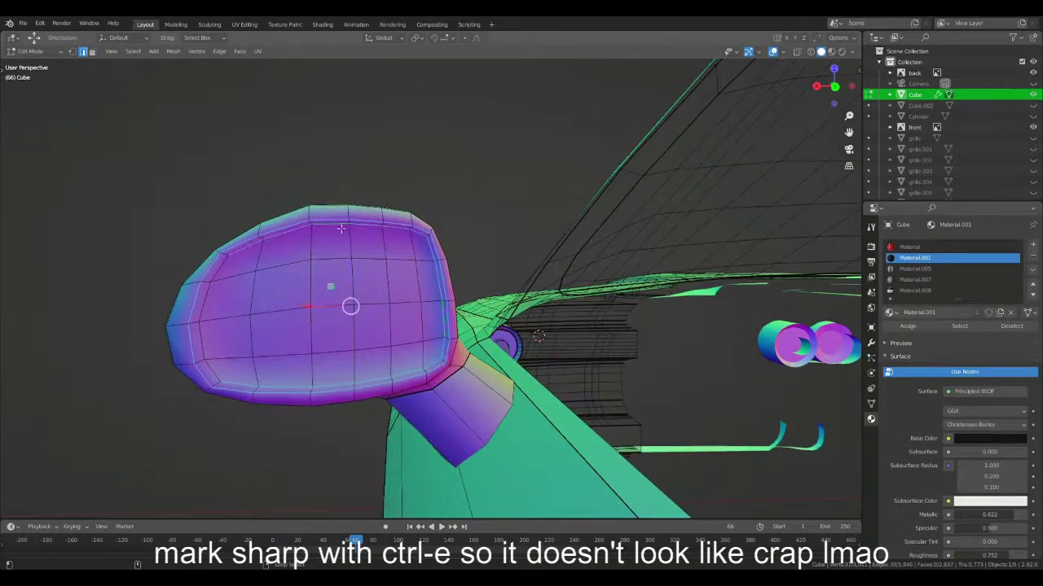
key(ctrl+e)
click(265, 367)
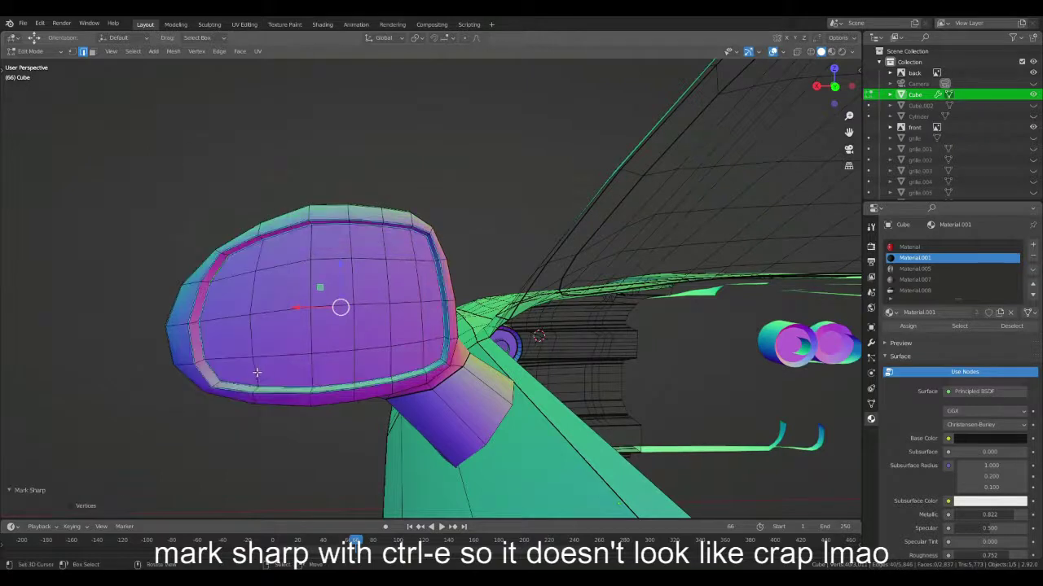
key(Tab)
scroll(287, 337, down, 3)
scroll(287, 336, down, 2)
- Orbit to a rear three-quarter view of the car and enter Edit Mode on the body
middle_drag(292, 336, 370, 352)
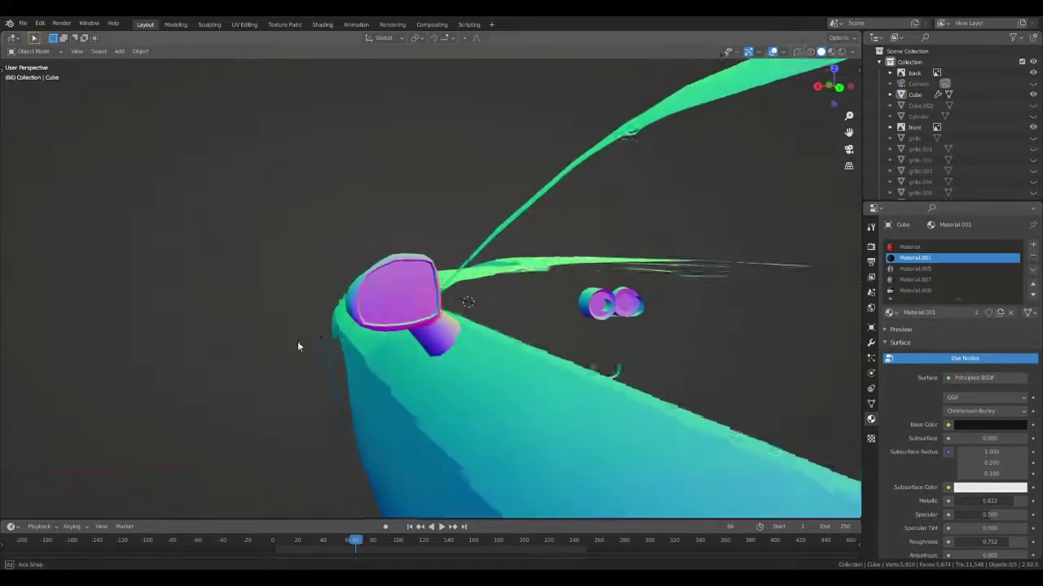
click(460, 395)
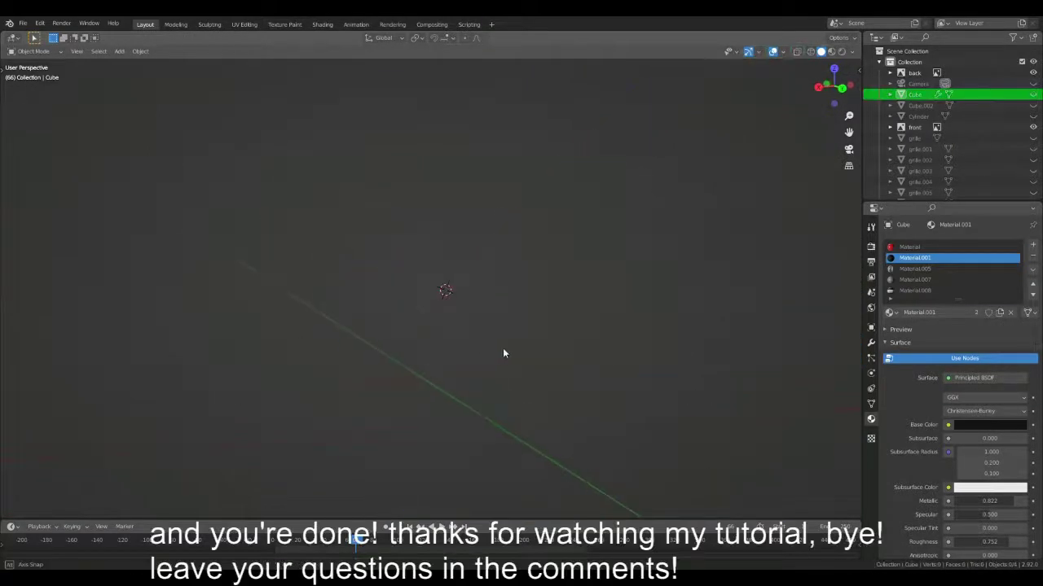
scroll(474, 344, down, 5)
key(alt+a)
mouse_move(491, 347)
middle_down()
mouse_move(552, 336)
mouse_move(617, 409)
middle_up()
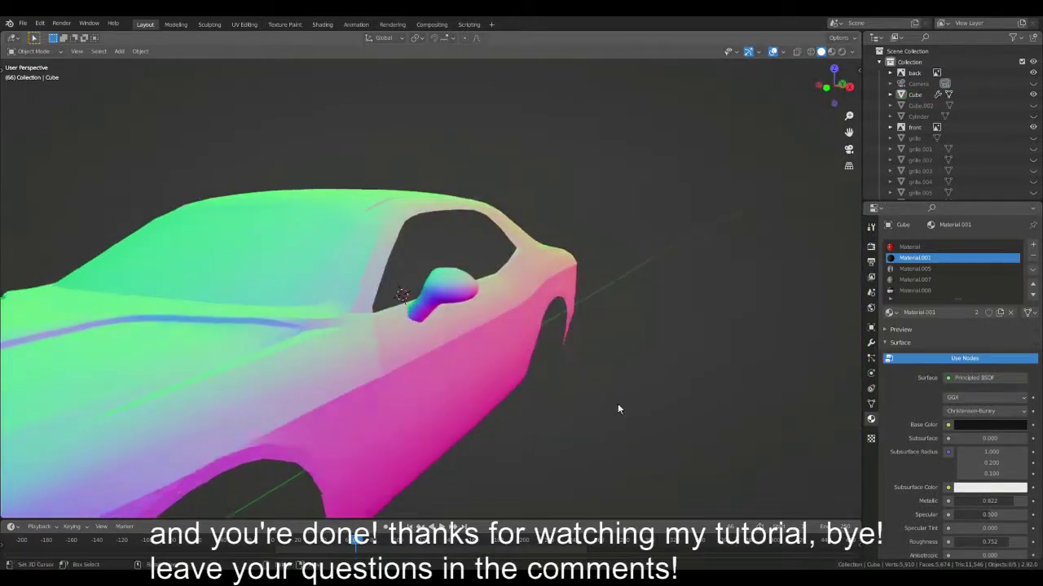
key(Tab)
mouse_move(574, 359)
middle_down()
mouse_move(542, 349)
mouse_move(578, 305)
middle_up()
- Hide overlays, select the mirror mesh with L, and hide all other geometry
click(773, 52)
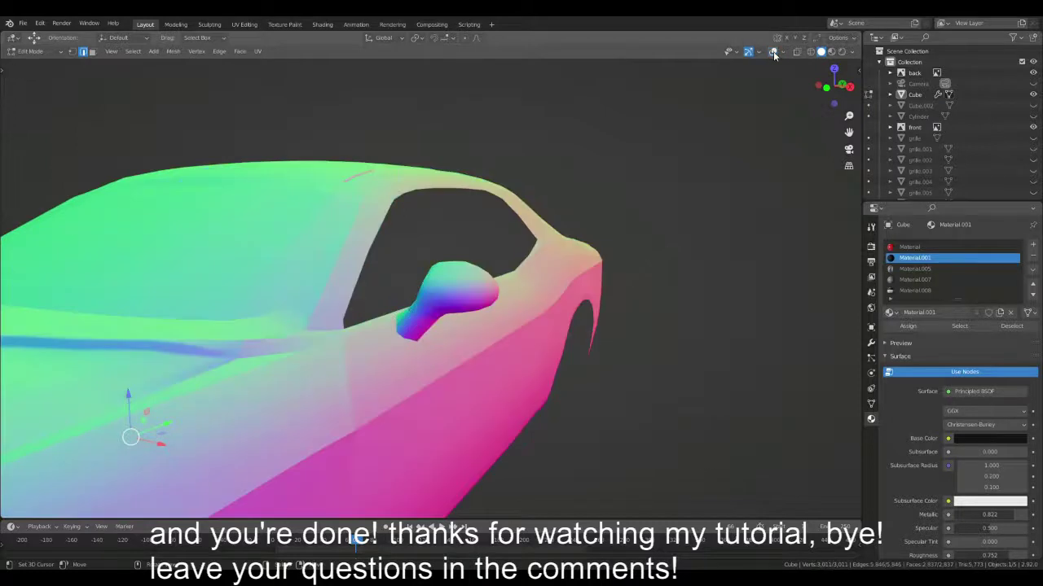
middle_drag(626, 186, 348, 360)
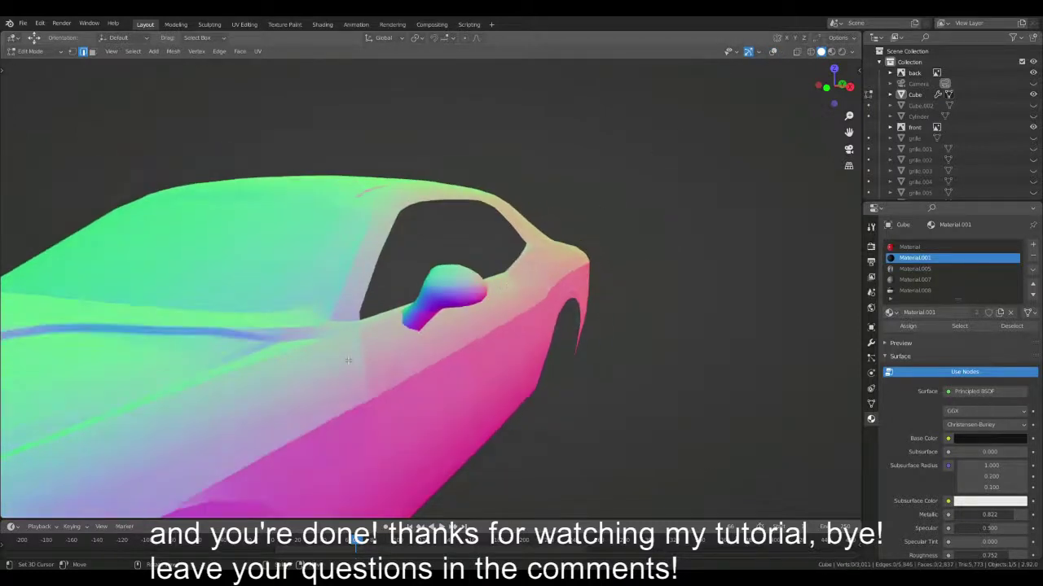
key(l)
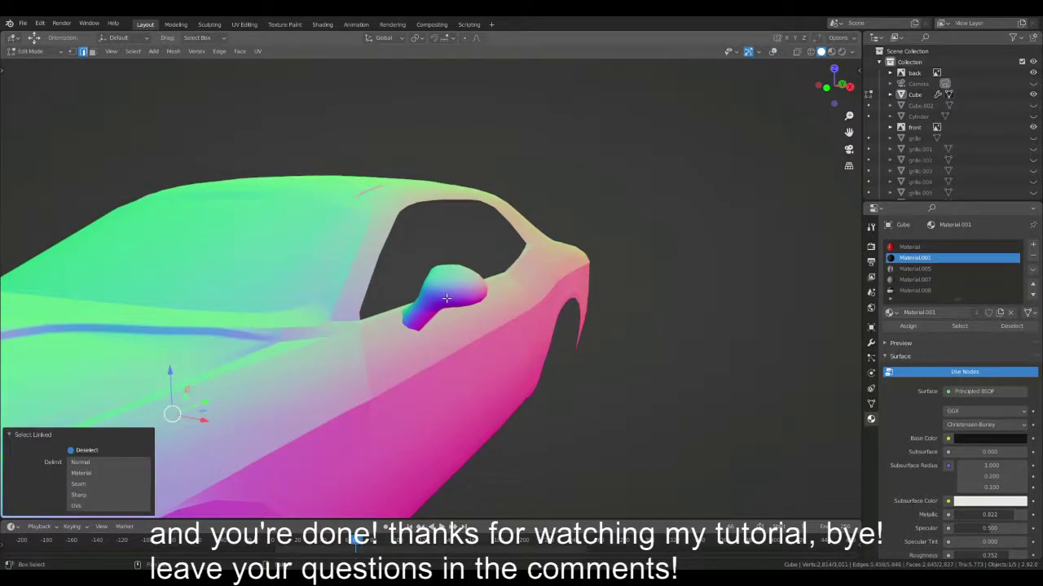
key(shift+h)
scroll(468, 286, up, 3)
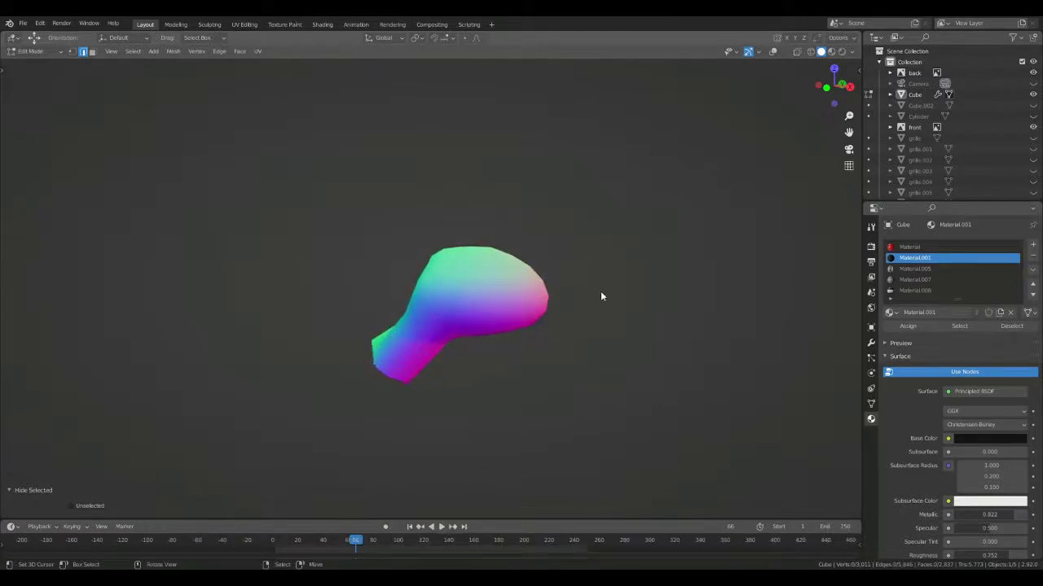
key(z)
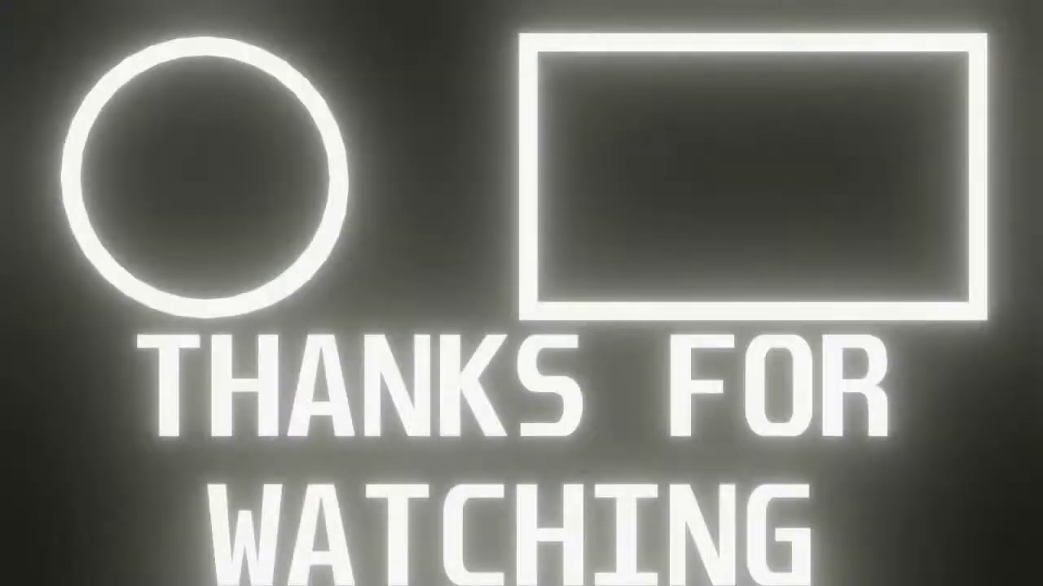